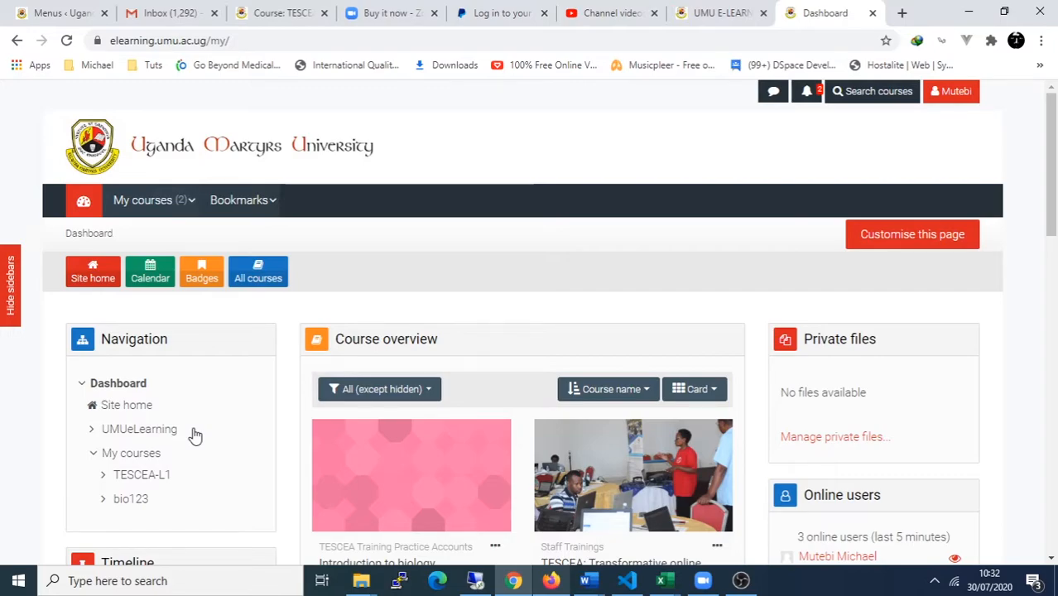
Step: Open the Introduction to biology course from the Dashboard and look through Topics 1–4
scroll(194, 435, down, 1)
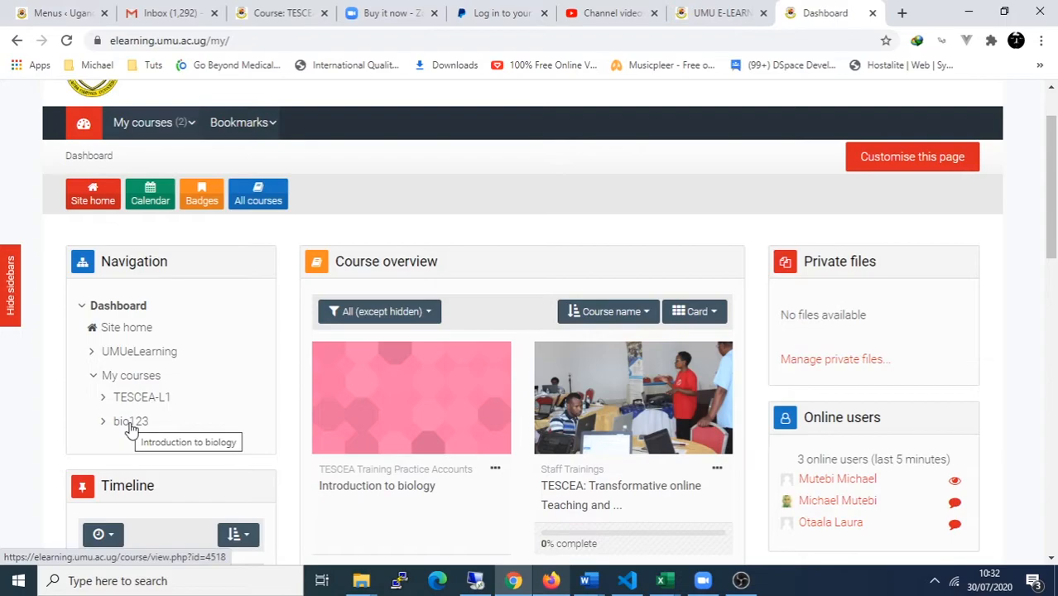
click(367, 488)
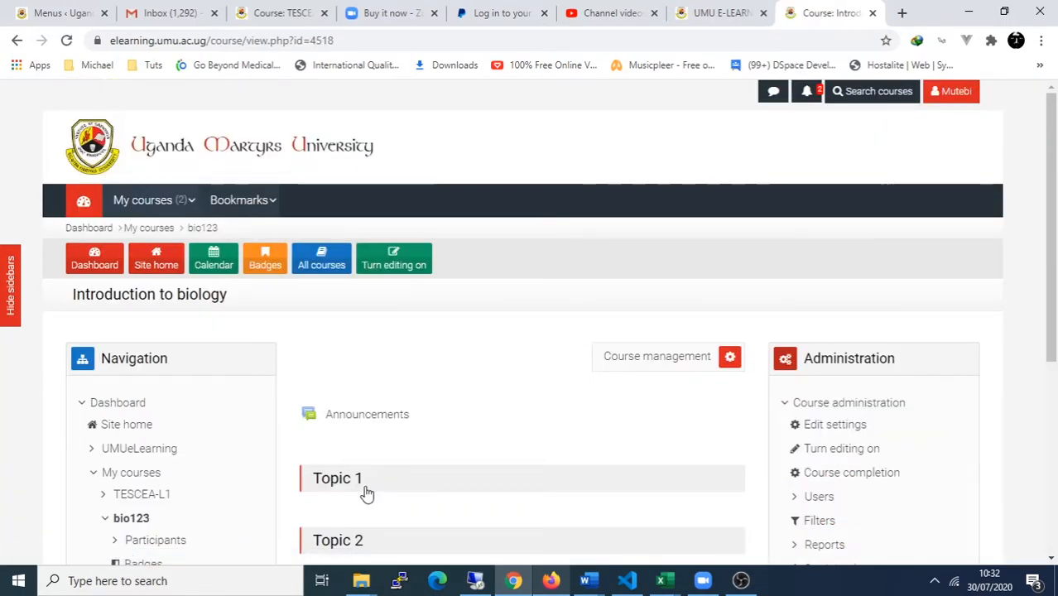
scroll(367, 493, down, 1)
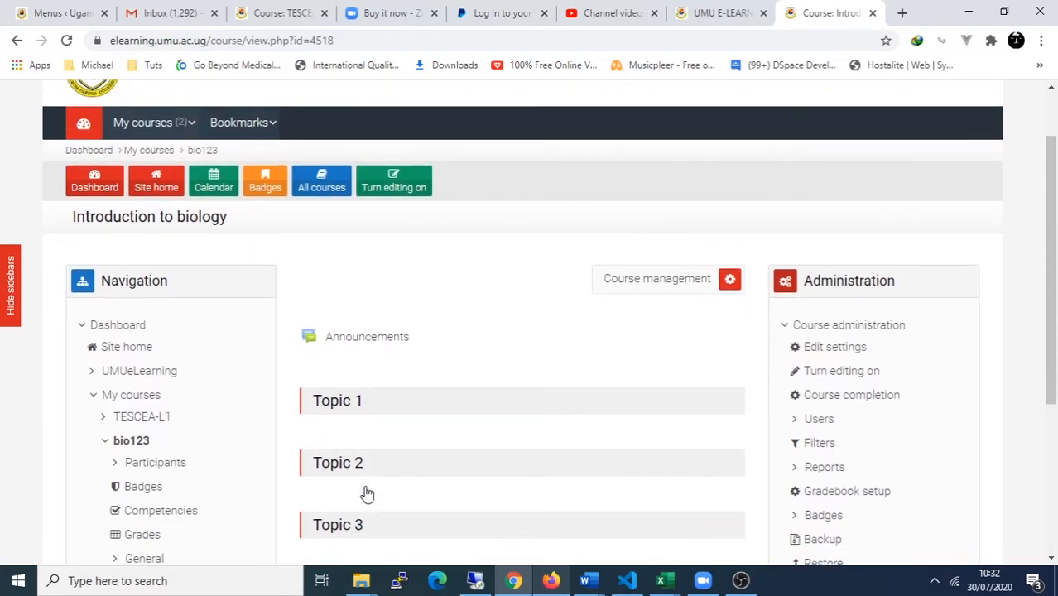
scroll(366, 494, down, 2)
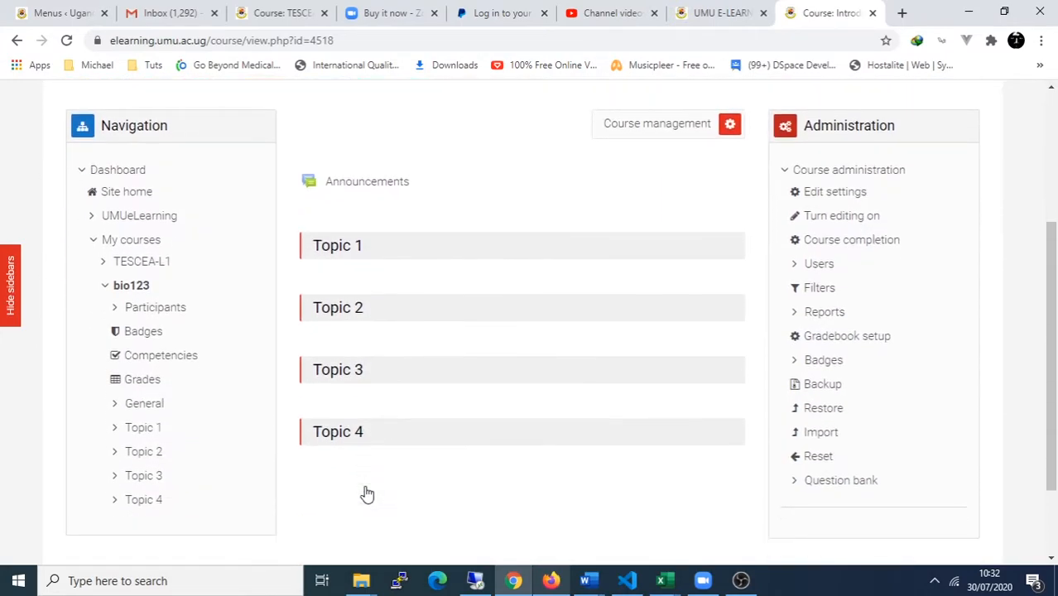
scroll(367, 493, up, 1)
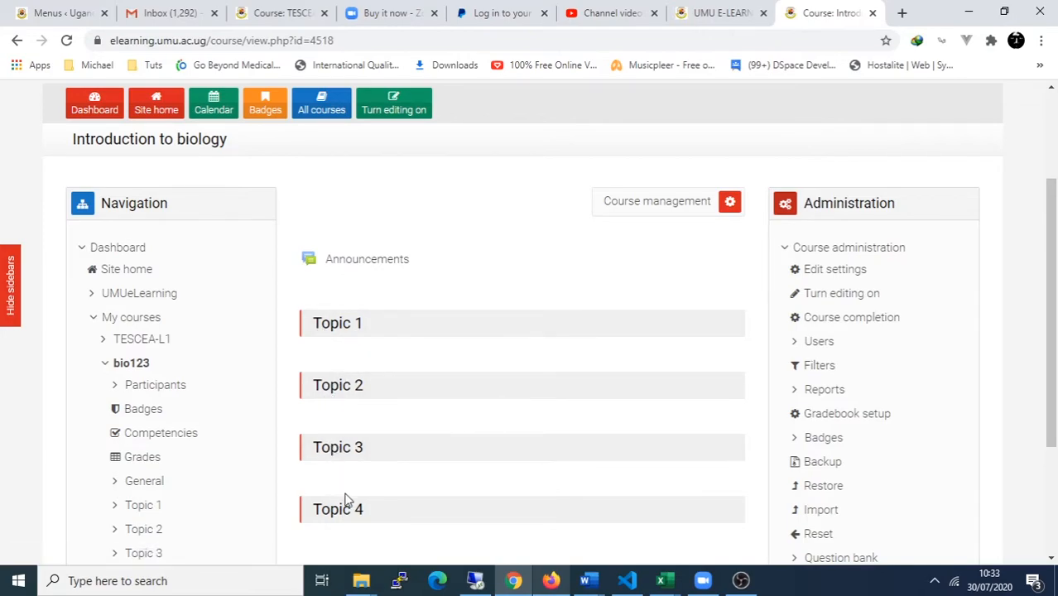
scroll(346, 499, up, 1)
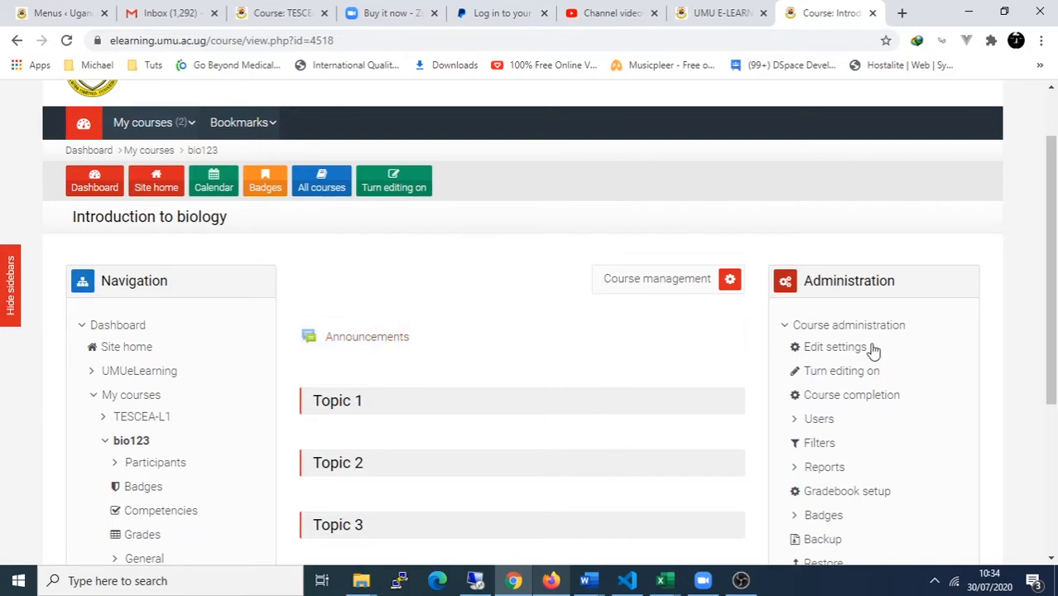
Step: Append 2020-SEM1 to the course full name in the course settings
click(834, 348)
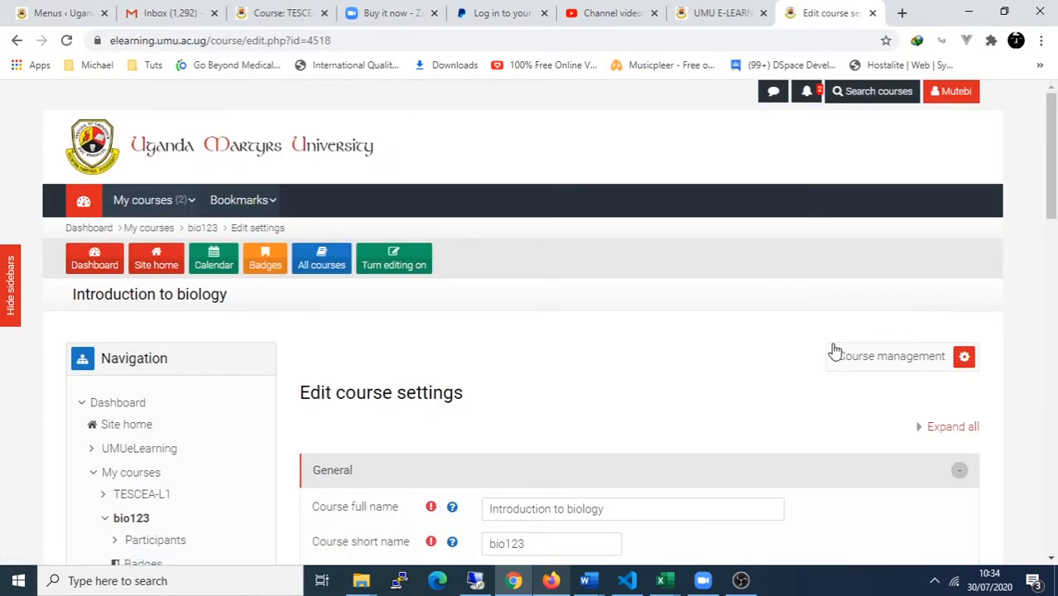
scroll(834, 352, down, 2)
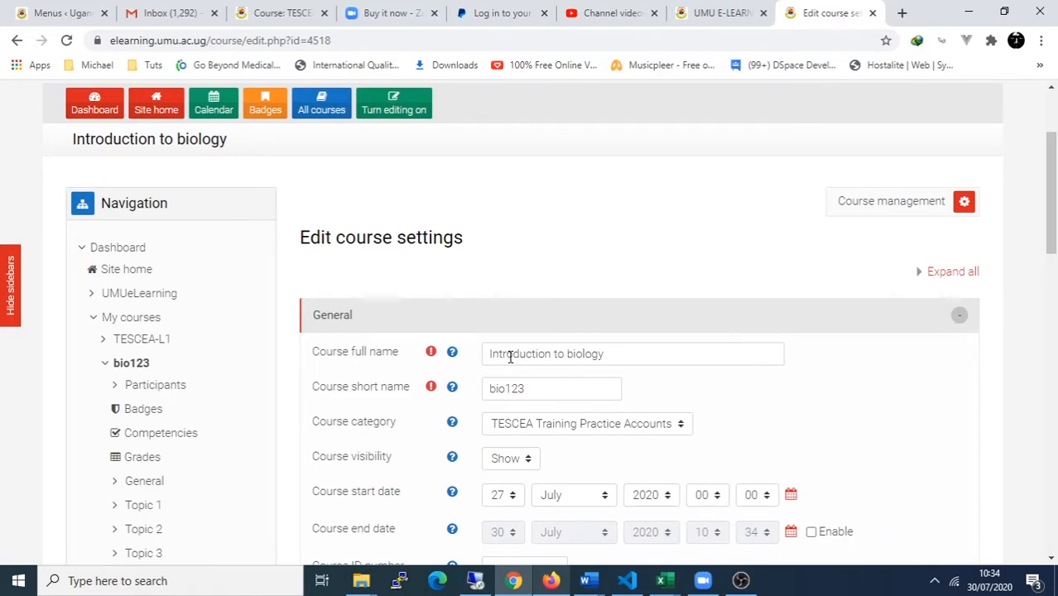
click(632, 354)
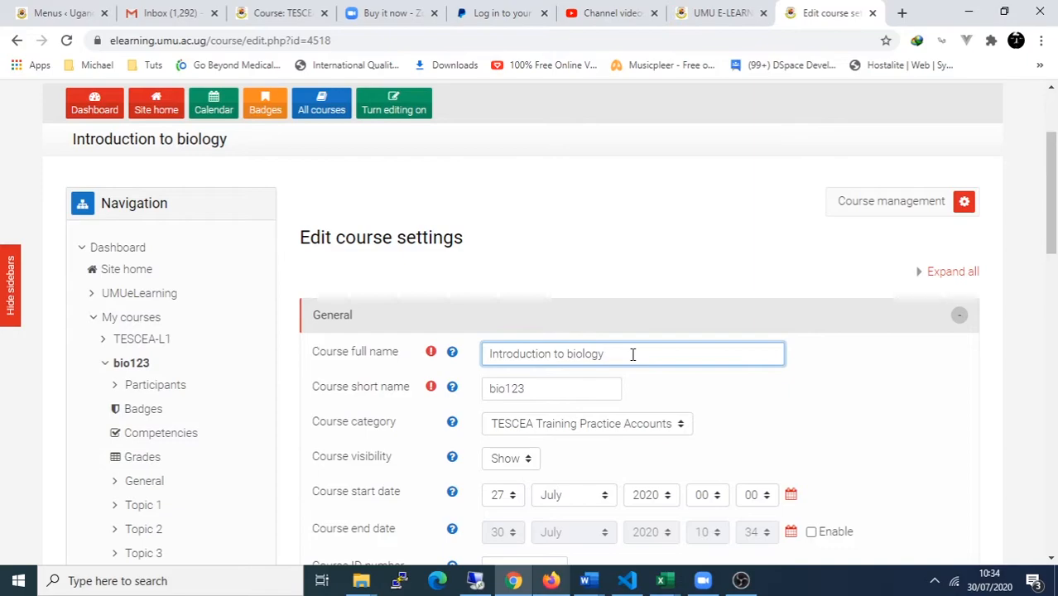
text(2020- SEM1)
click(633, 354)
key(BackSpace)
text(-SEM1)
Step: Change the course short name from bio123 to 'BIO 001 2020-SEM1'
drag(502, 388, 450, 396)
text(BIO)
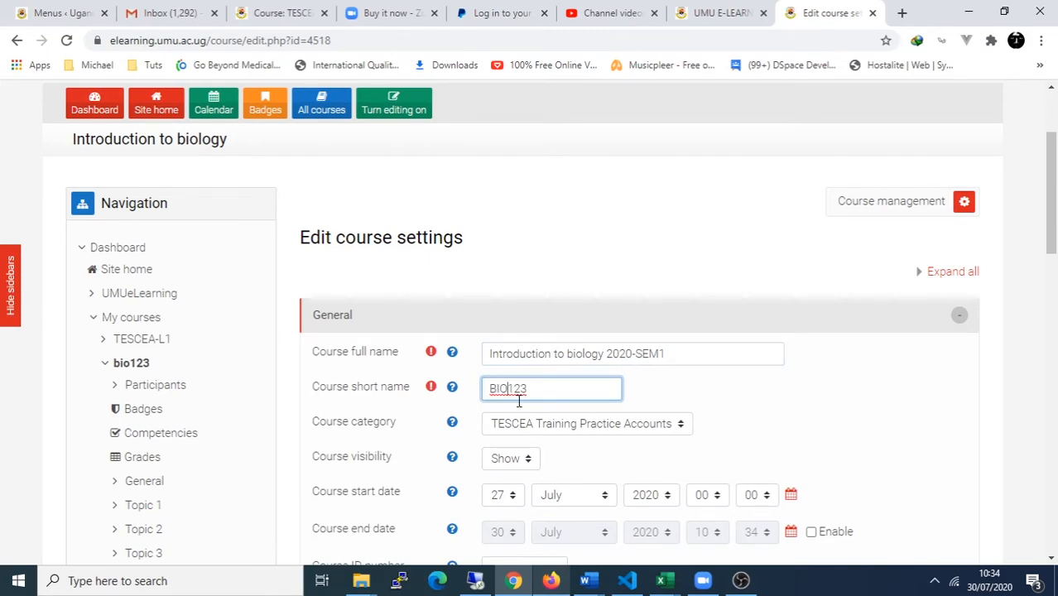
drag(507, 388, 554, 391)
text(001 2020)
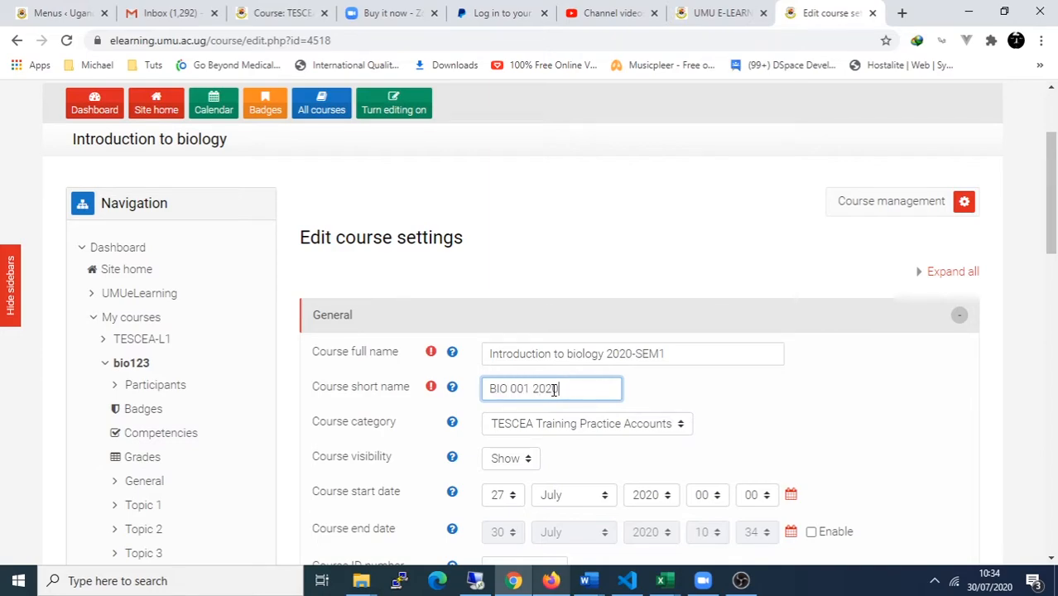
text(-SEM1)
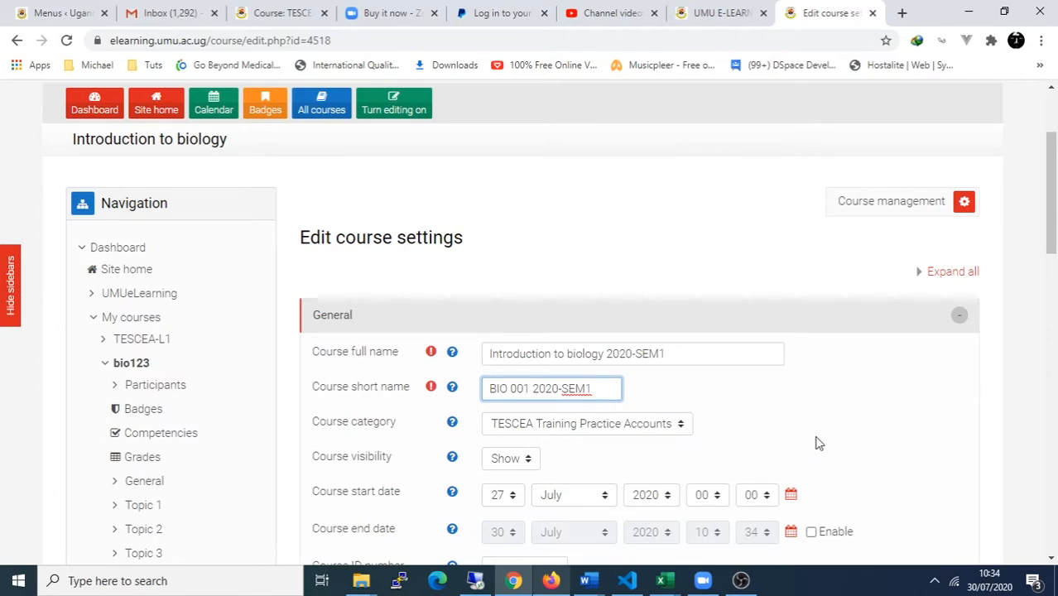
scroll(815, 443, down, 1)
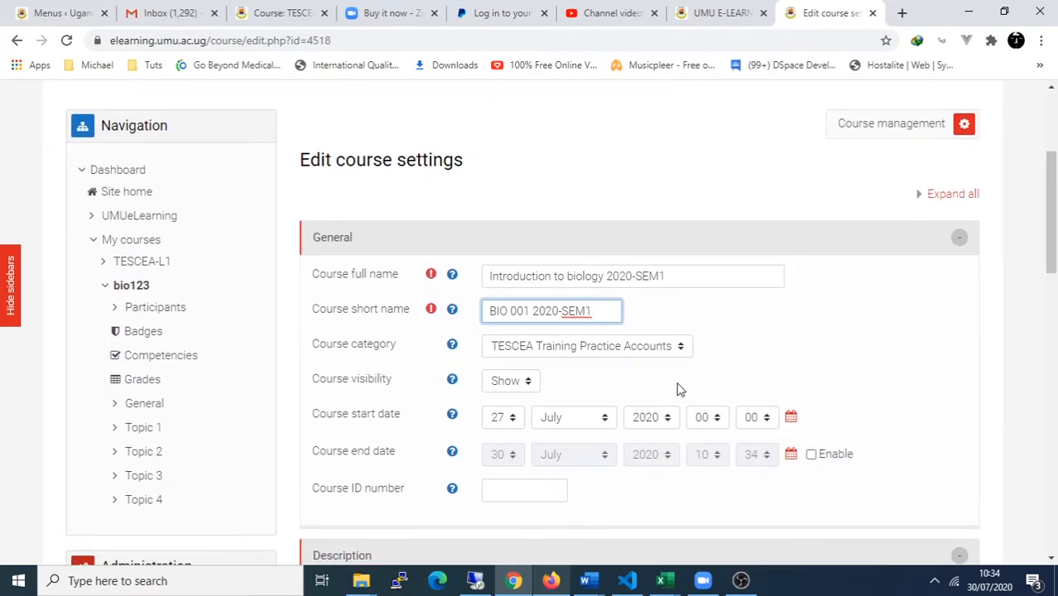
click(630, 347)
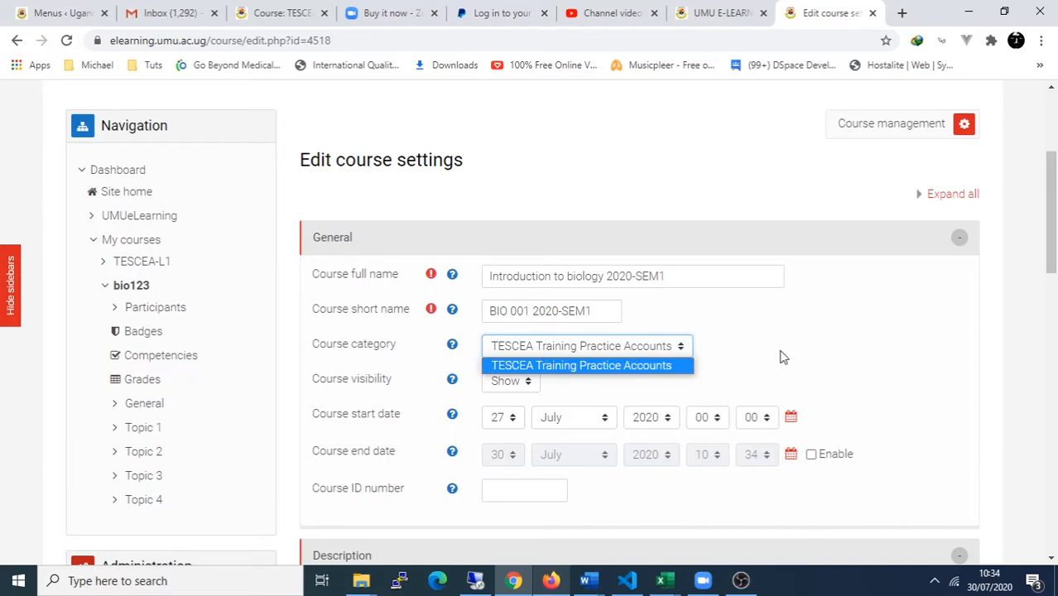
click(721, 353)
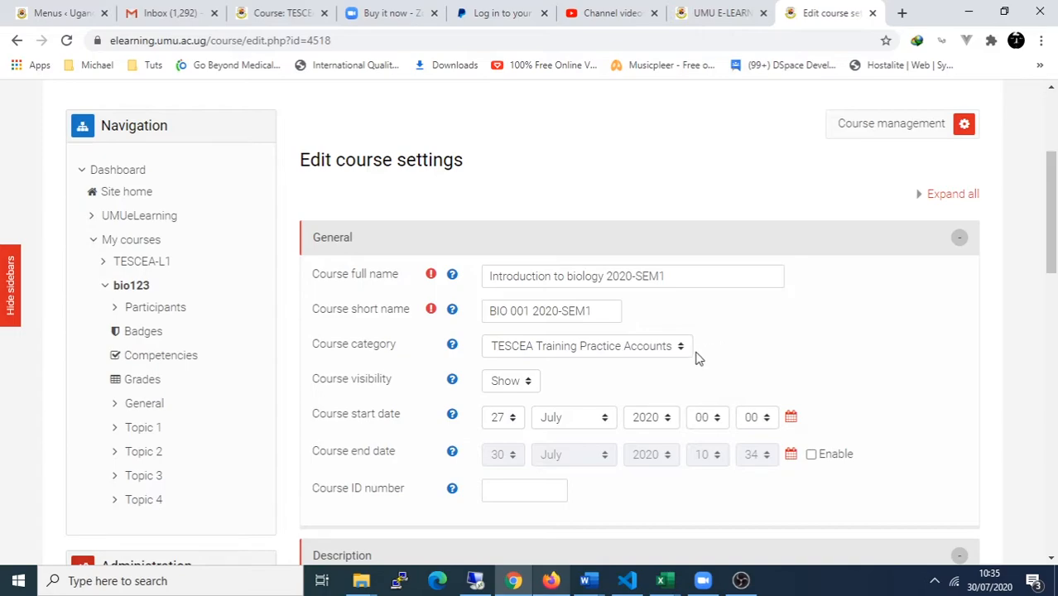
click(507, 384)
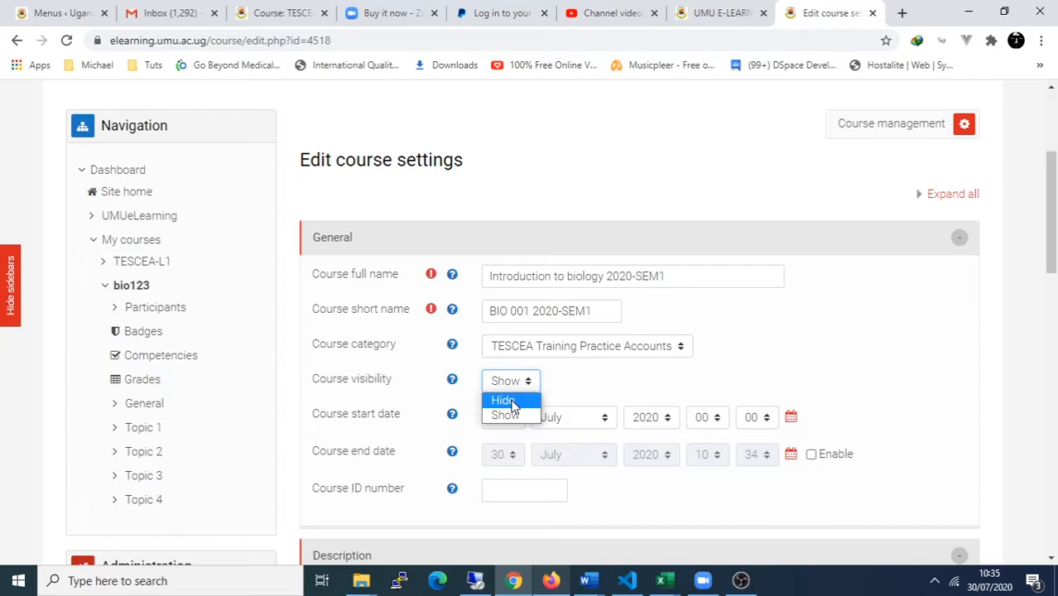
click(589, 392)
click(505, 386)
click(581, 377)
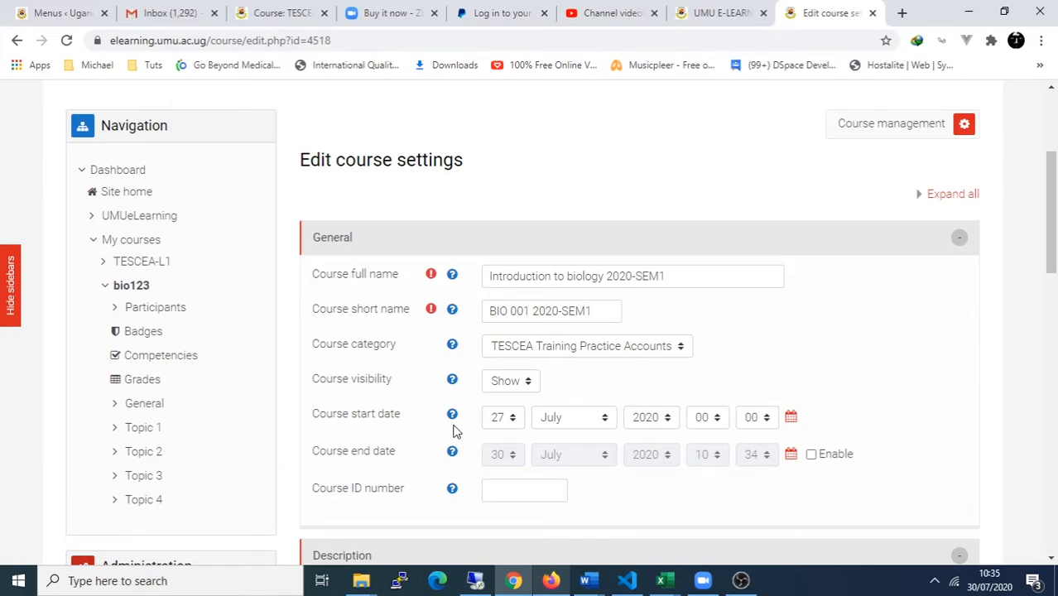
Step: Set the course start date to day 30 at 09:00
click(512, 427)
scroll(501, 364, down, 2)
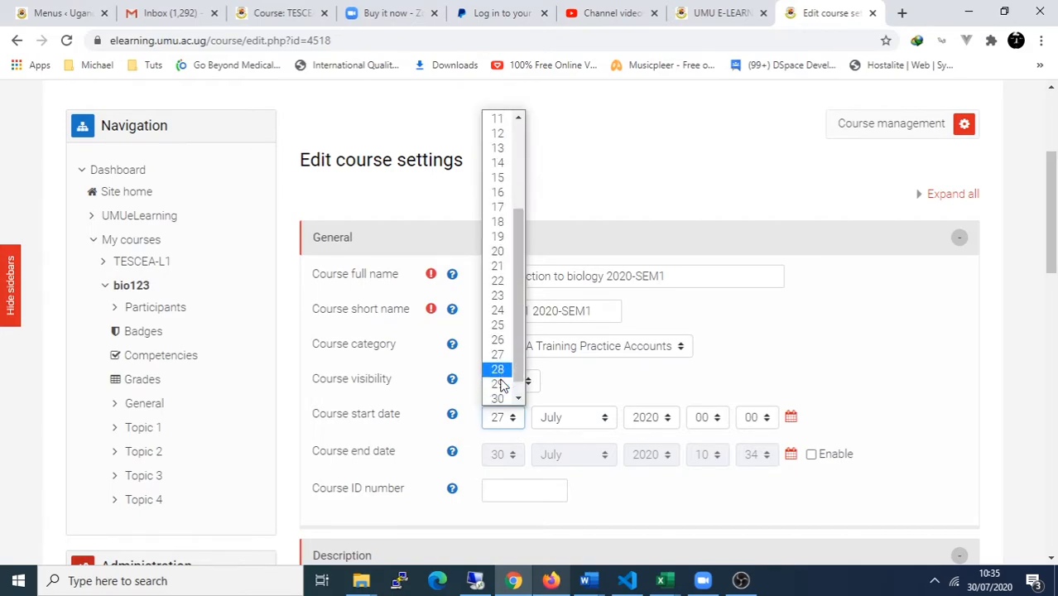
click(502, 381)
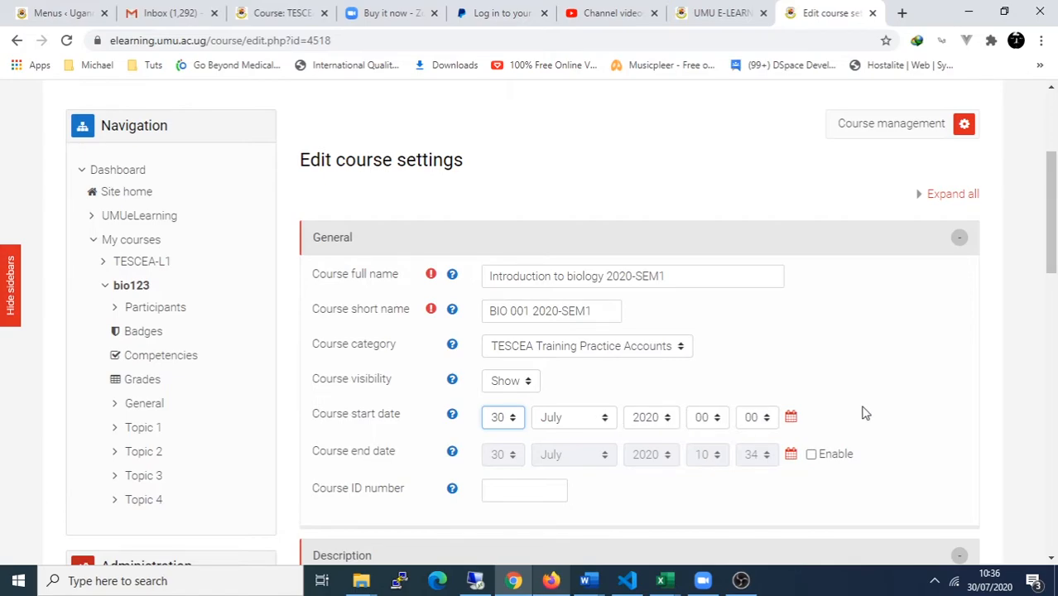
click(719, 425)
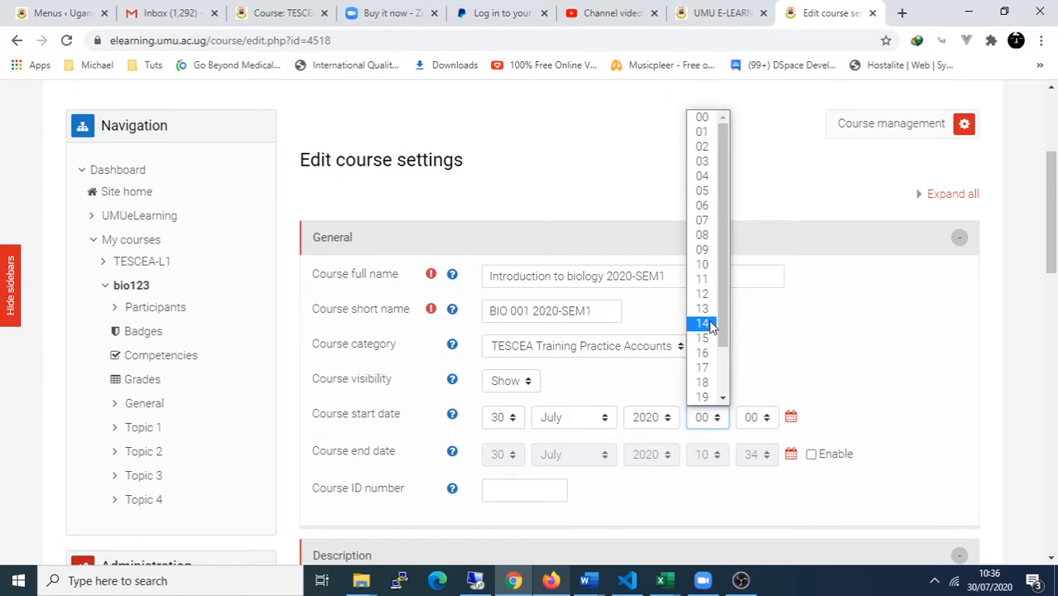
click(705, 250)
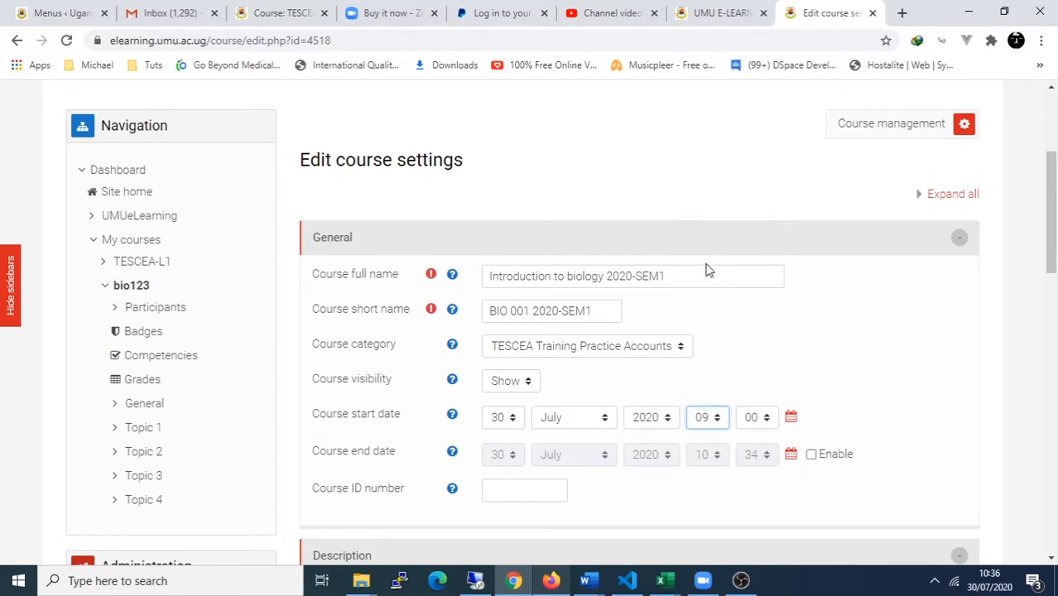
click(766, 422)
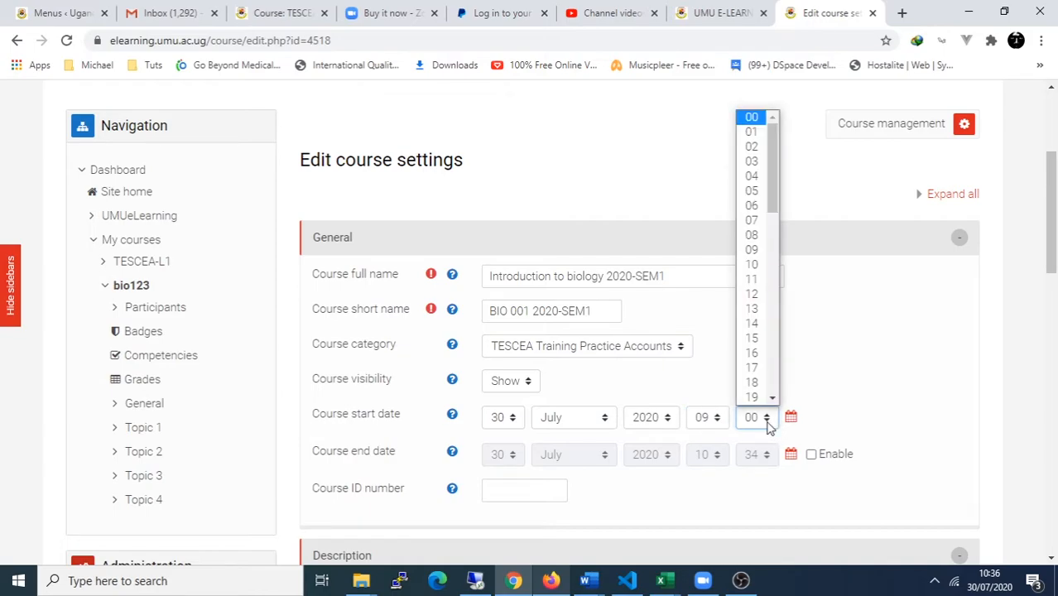
click(768, 423)
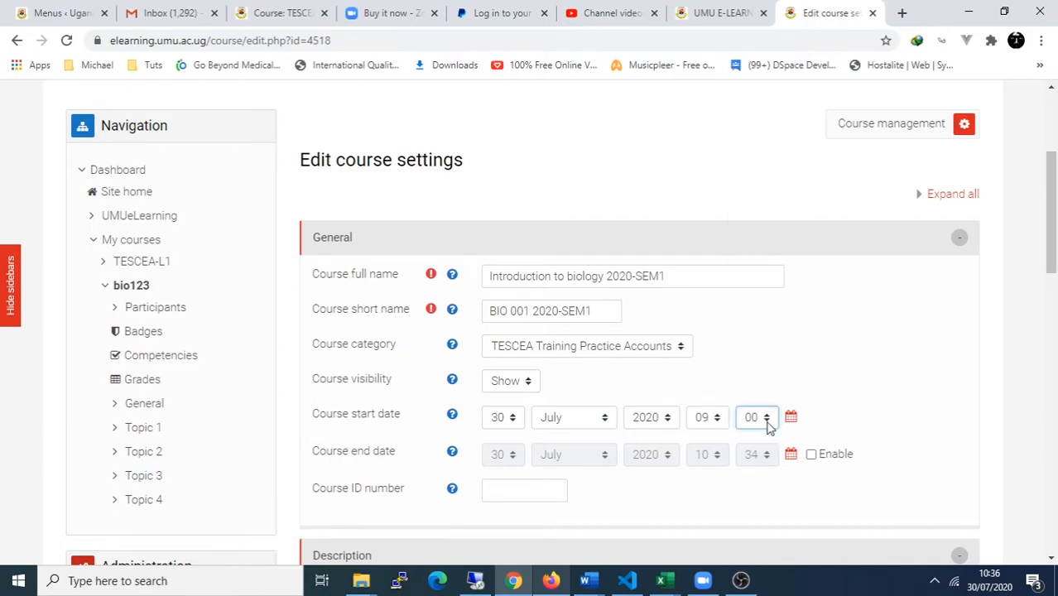
click(719, 419)
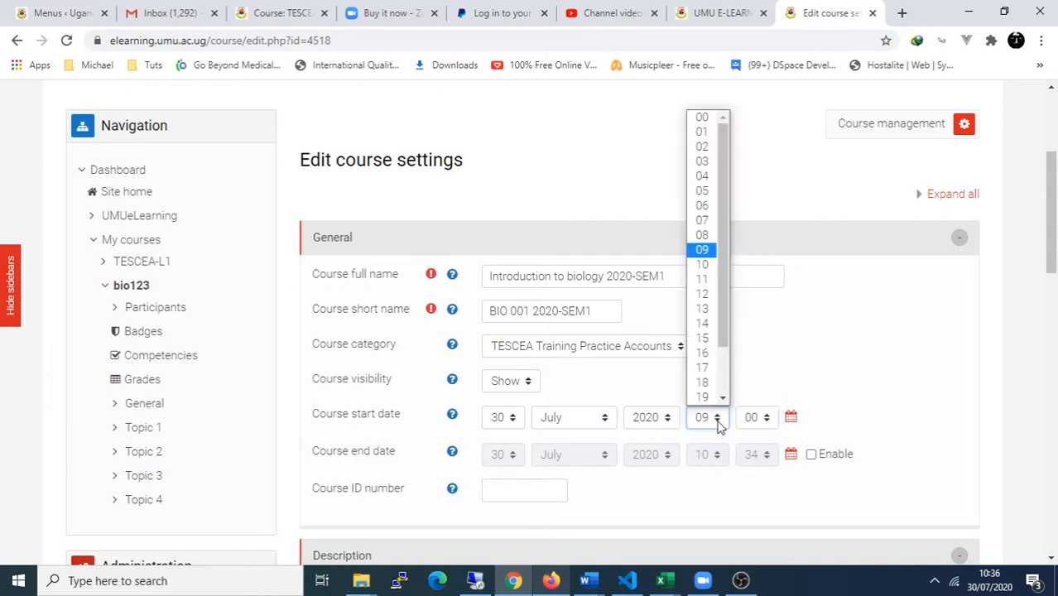
click(846, 396)
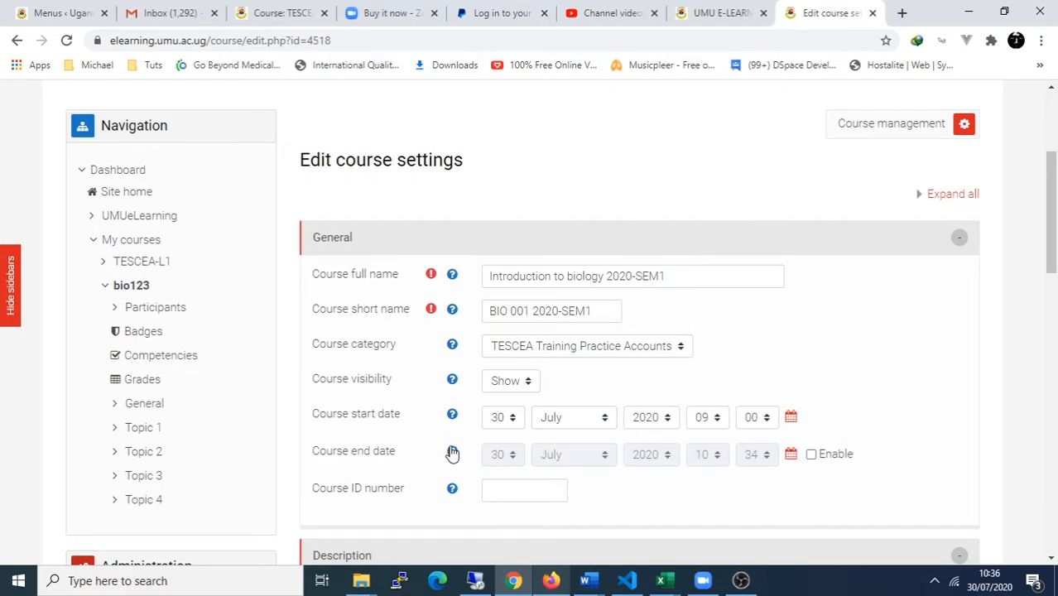
Step: Leave the course end date disabled by unticking Enable
scroll(767, 475, down, 1)
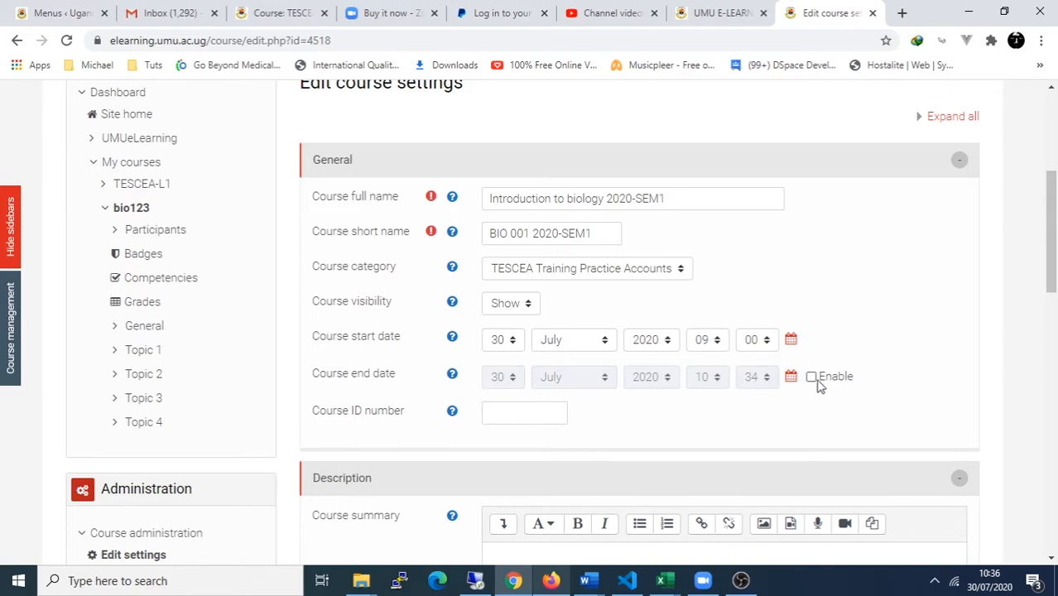
click(811, 377)
click(511, 379)
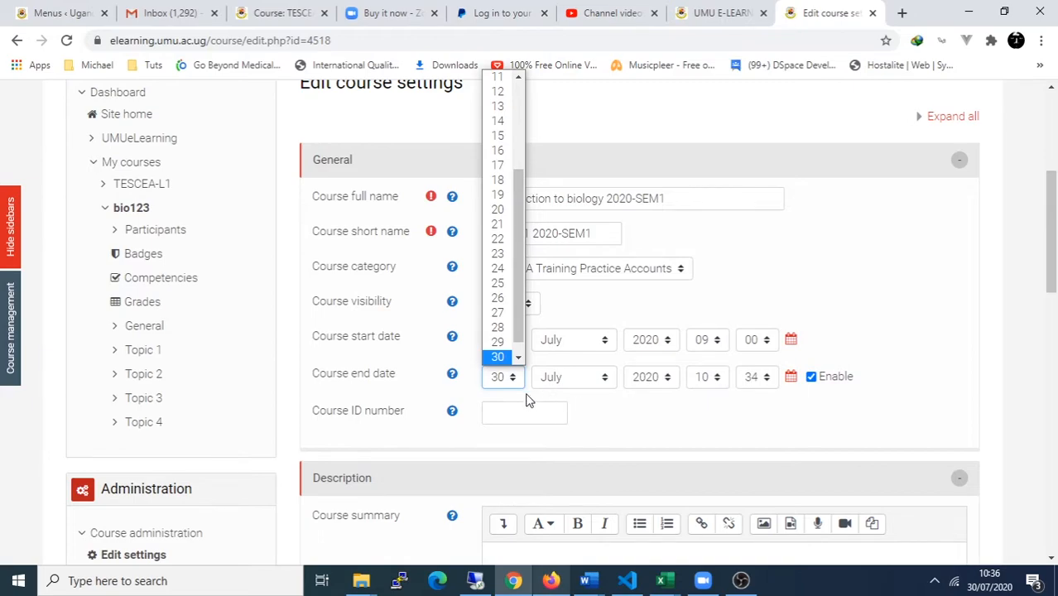
click(810, 378)
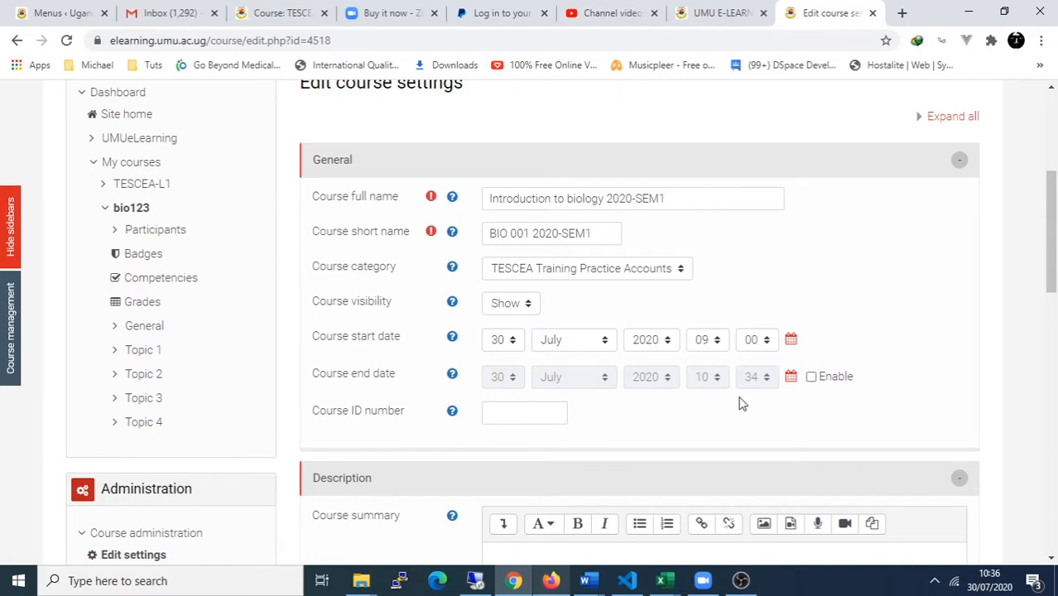
scroll(742, 403, down, 1)
click(545, 335)
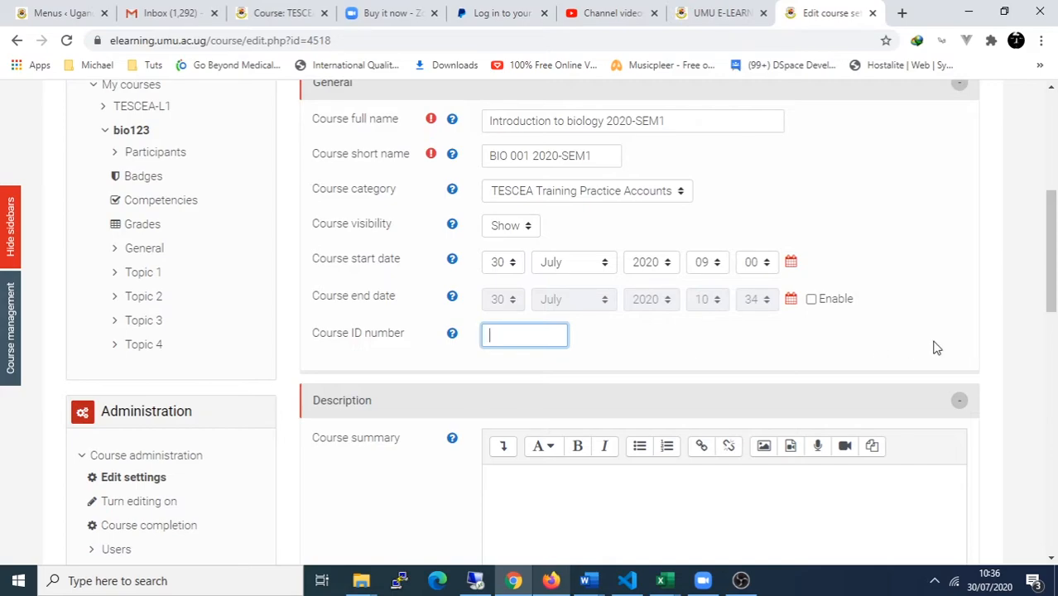
Step: Replace the course full name with 'PHP Fundamentals 2020-SEM!'
drag(1050, 306, 1051, 368)
click(584, 312)
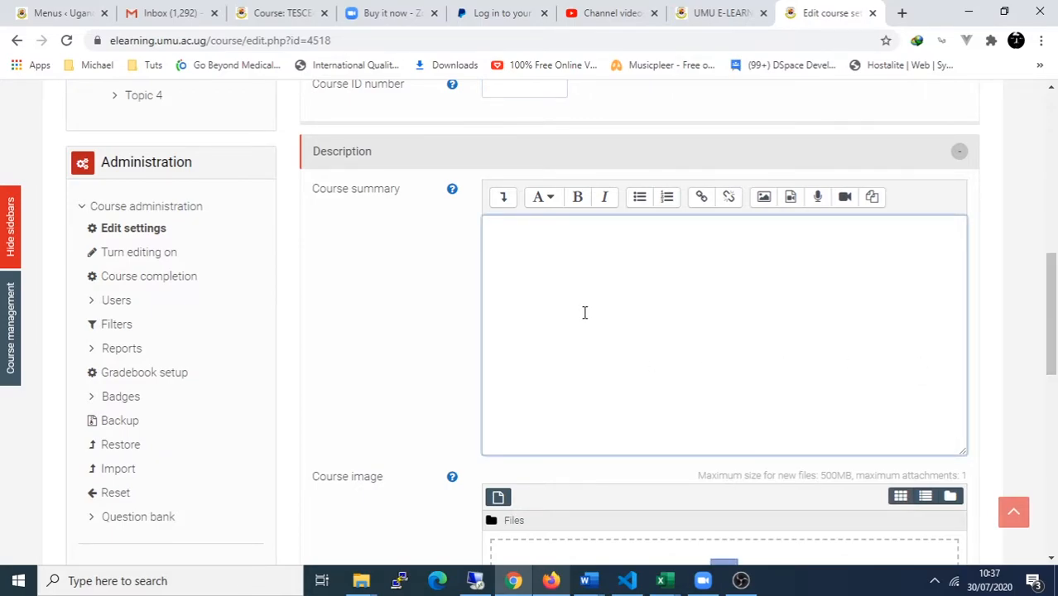
drag(1055, 313, 1054, 147)
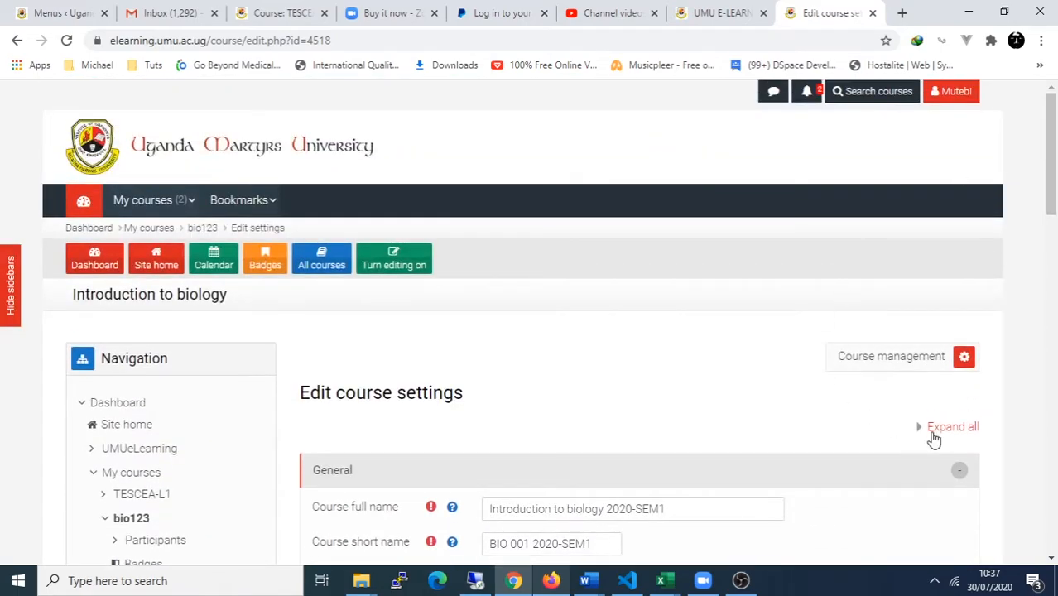
drag(1050, 195, 1050, 253)
drag(684, 276, 440, 286)
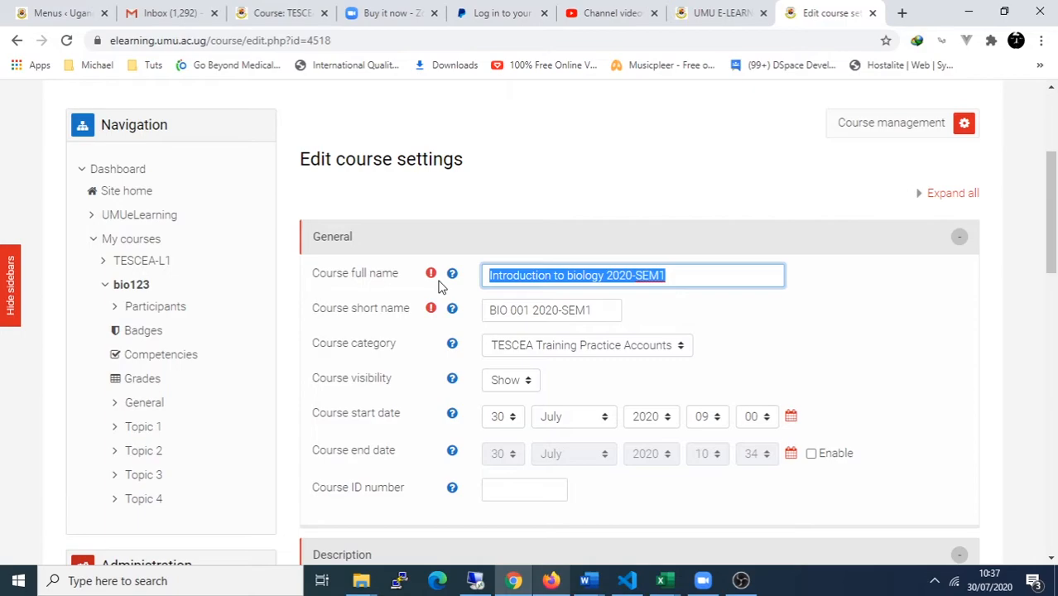
text(Introduc)
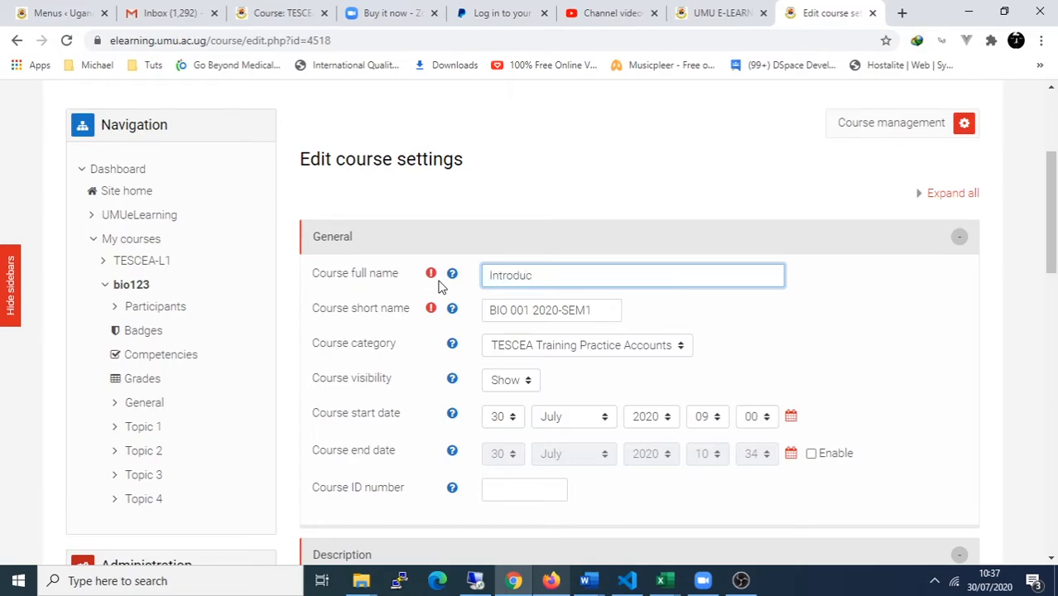
key(BackSpace)
key(BackSpace)
key(BackSpace)
key(BackSpace)
key(BackSpace)
key(BackSpace)
key(BackSpace)
key(BackSpace)
text(PHP Fundamentals)
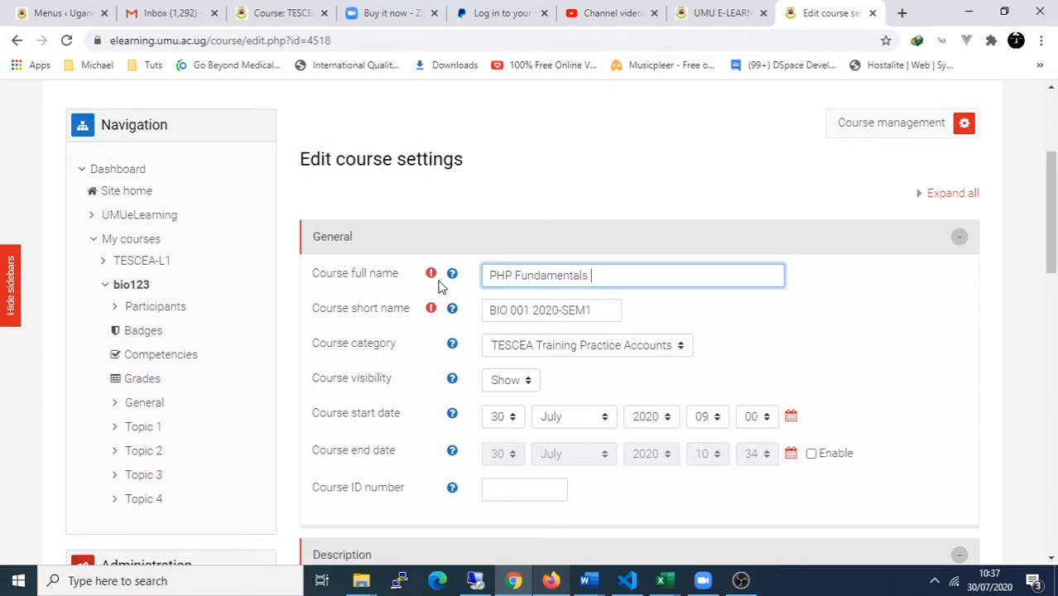
text( 2020-SEM!)
key(Tab)
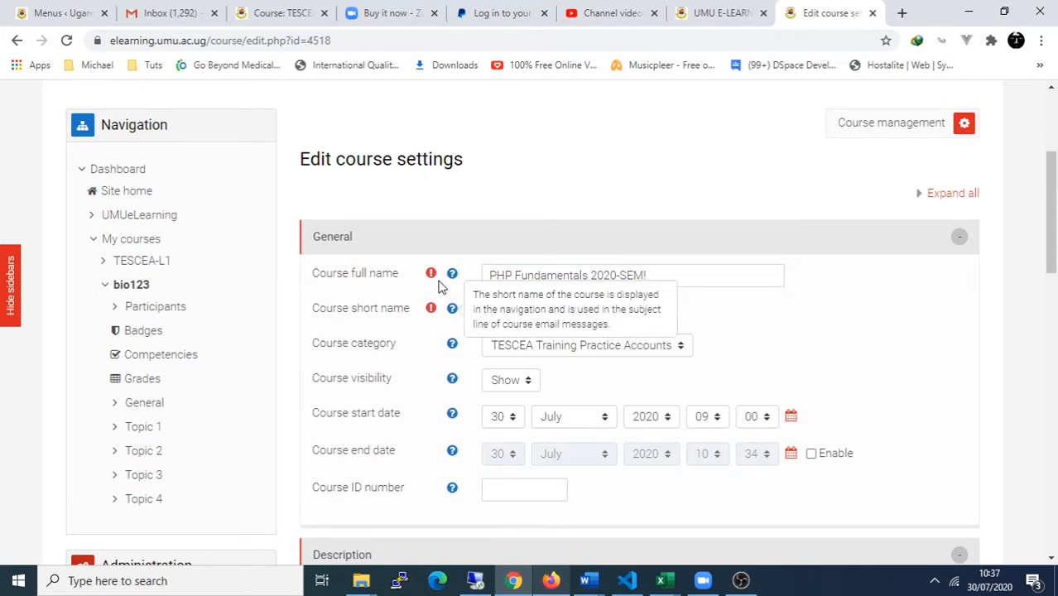
Step: Change the short name's BIO code to CSC, giving 'CSC 001 2020-SEM1'
click(762, 284)
drag(506, 310, 482, 310)
text(PHP001 2020-SEM1)
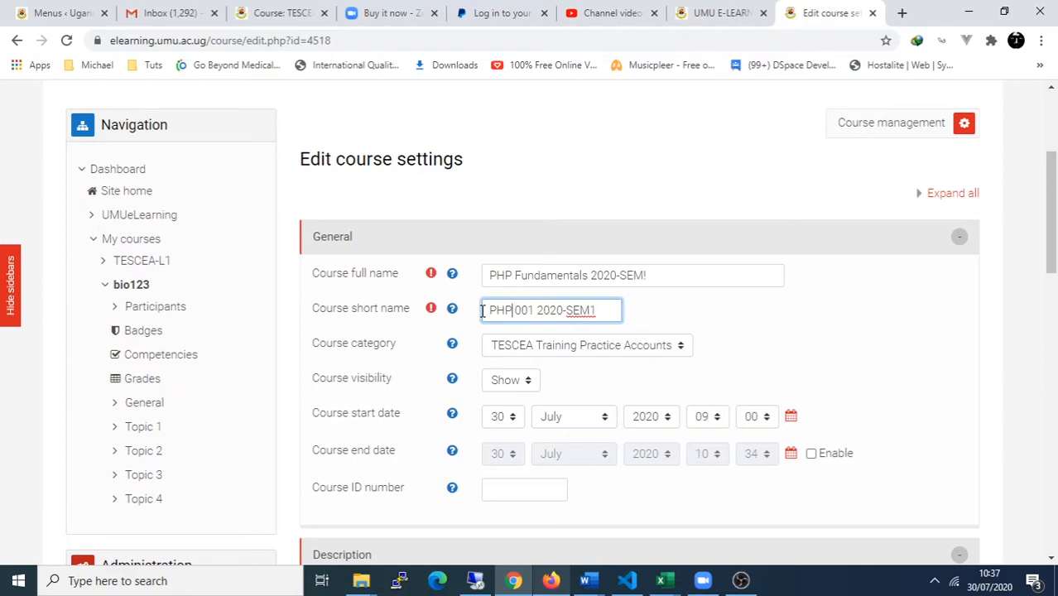
drag(513, 311, 465, 315)
text(CSC)
click(609, 310)
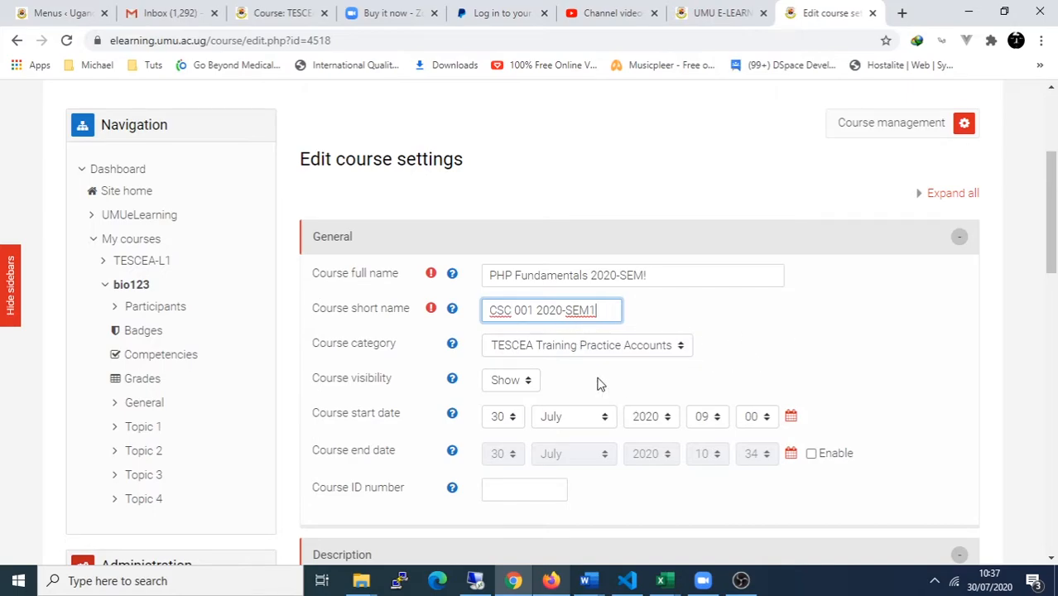
scroll(600, 383, down, 3)
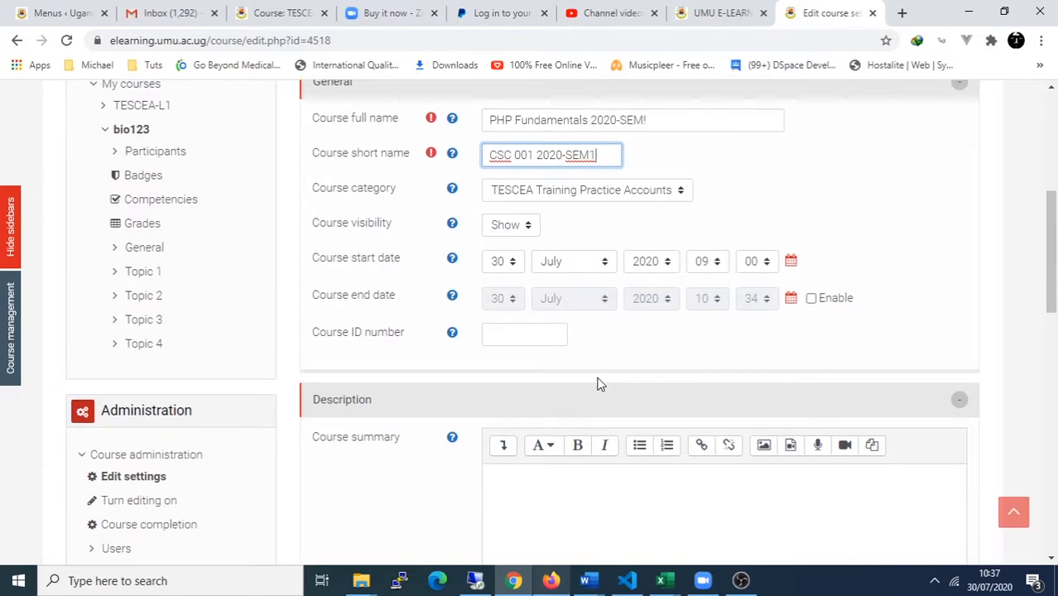
scroll(579, 391, down, 3)
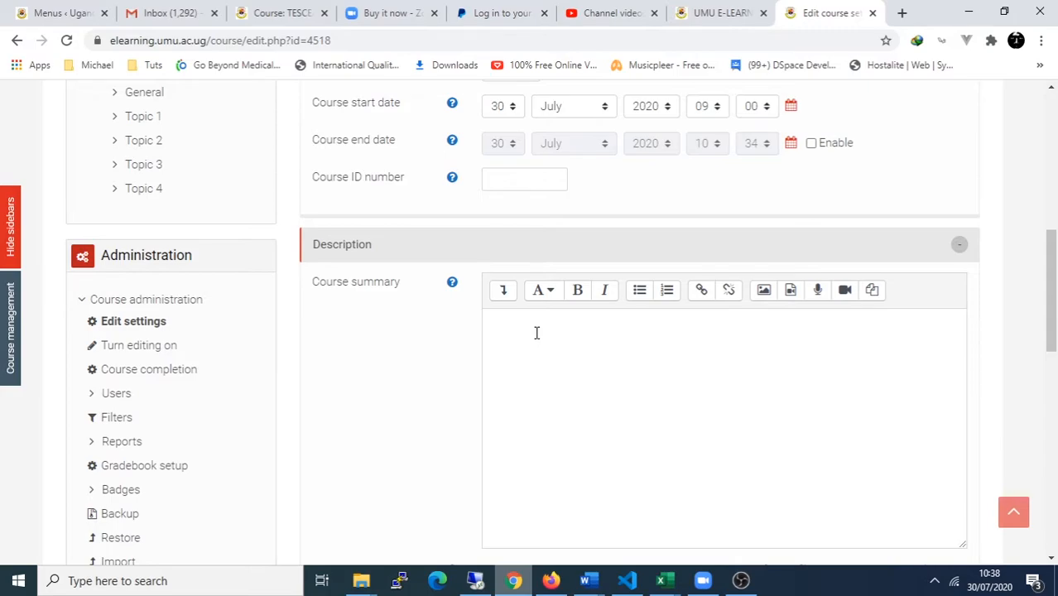
Step: Paste the PHP introduction into the course summary and bold its opening word PHP
scroll(536, 333, down, 2)
click(541, 264)
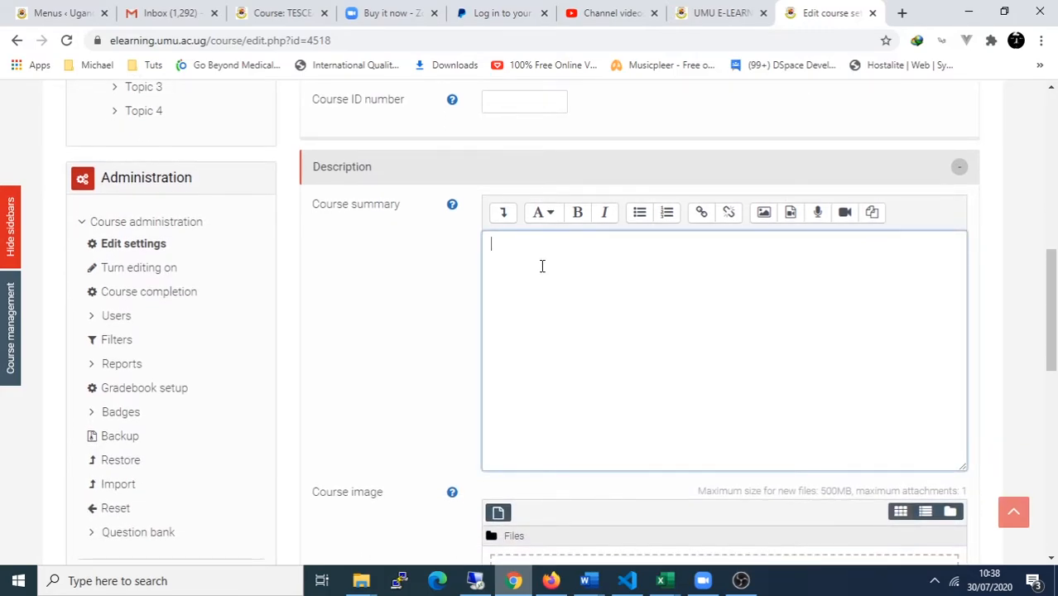
text(PHP is one of the most popular server-side scripting languages used on the web. It is used by big names like Facebook, Yahoo, Wikipedia, WordPress and Moodle. Understanding the fundamentals of PHP will server you well in your journey as a developer.)
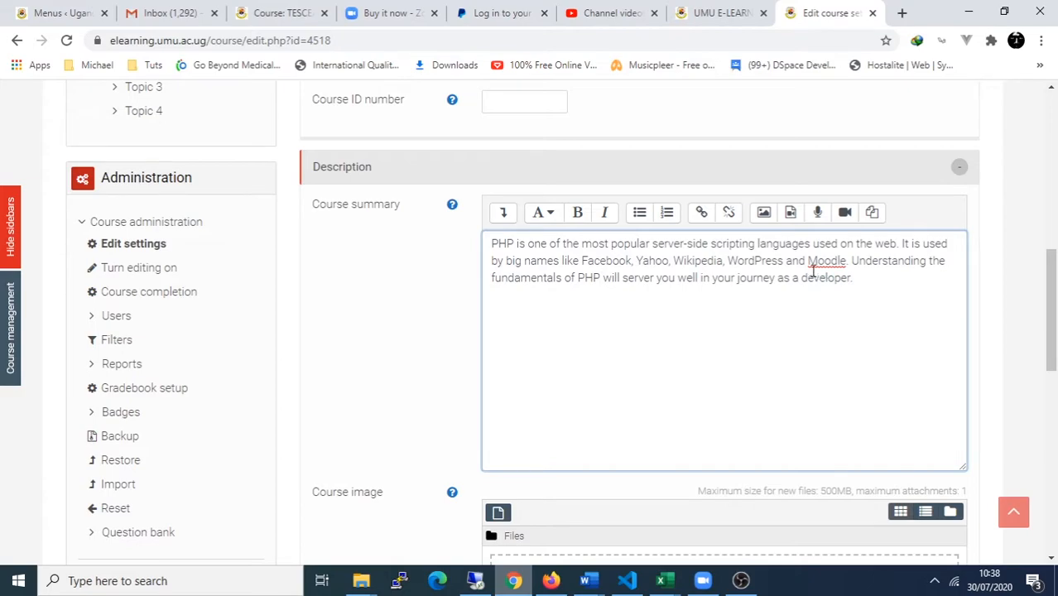
click(502, 212)
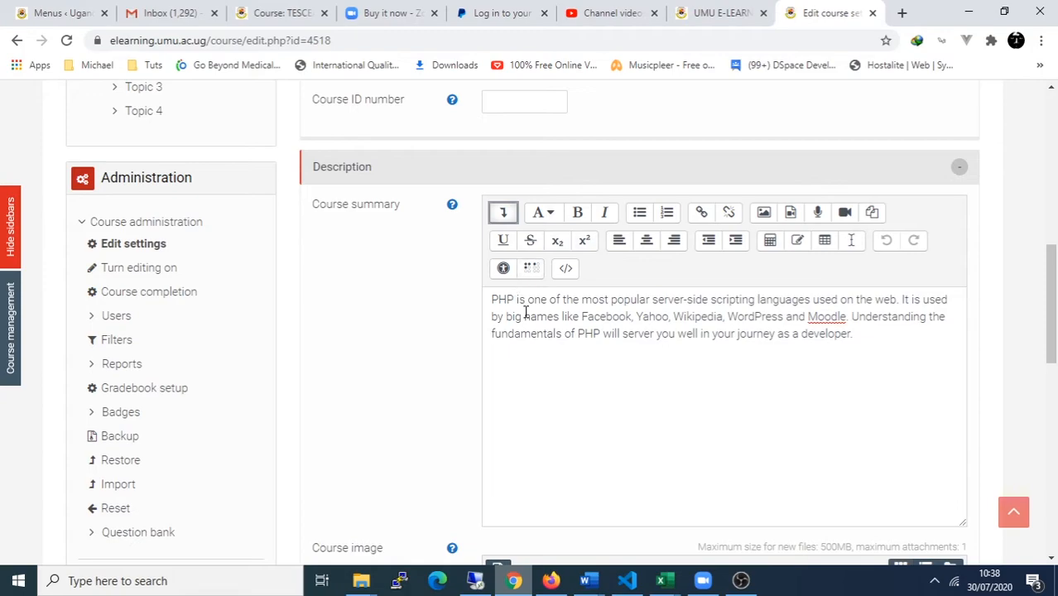
drag(516, 299, 491, 300)
click(579, 214)
drag(848, 317, 804, 317)
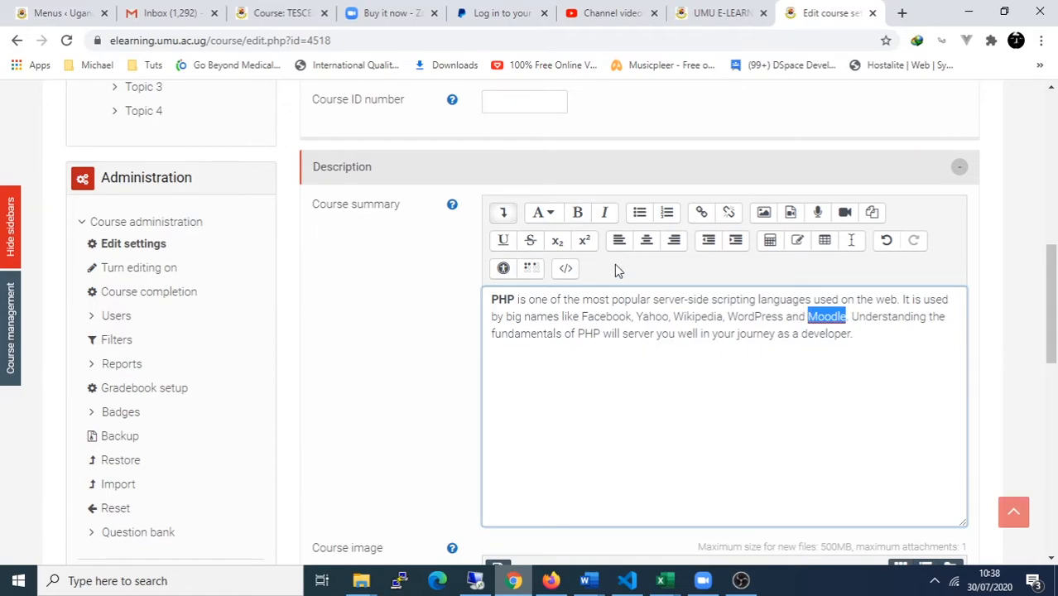
click(863, 340)
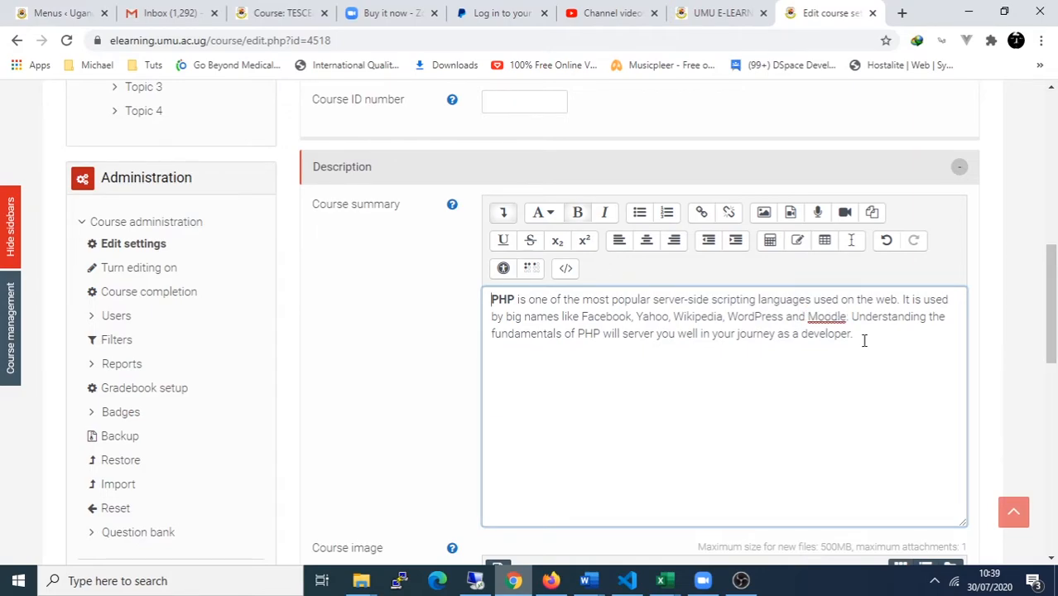
click(888, 336)
Step: Upload E:\images\php.jpg as the course image
scroll(456, 411, down, 1)
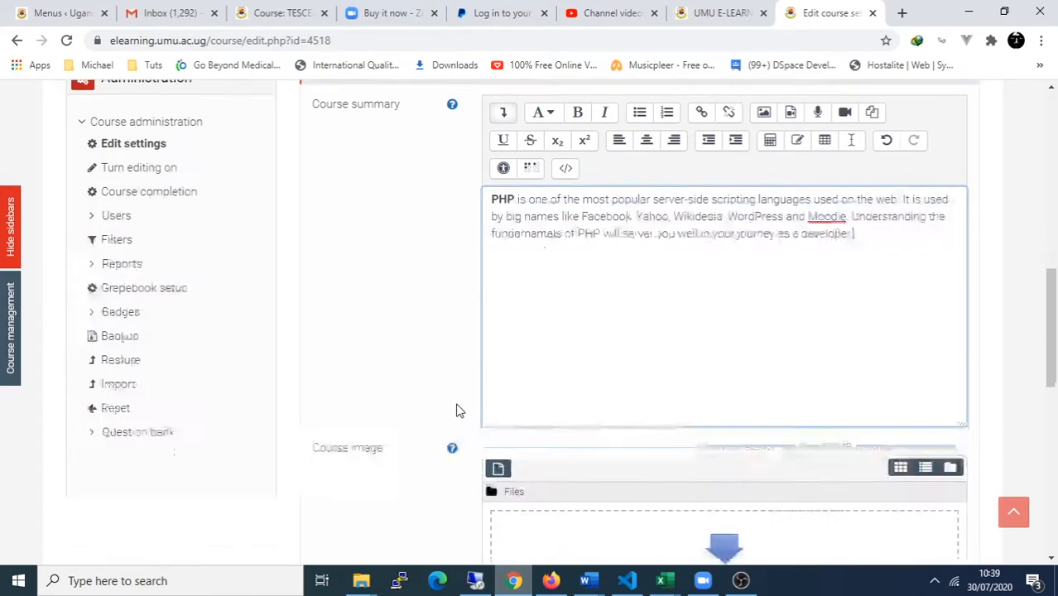
scroll(458, 409, down, 1)
scroll(458, 406, down, 1)
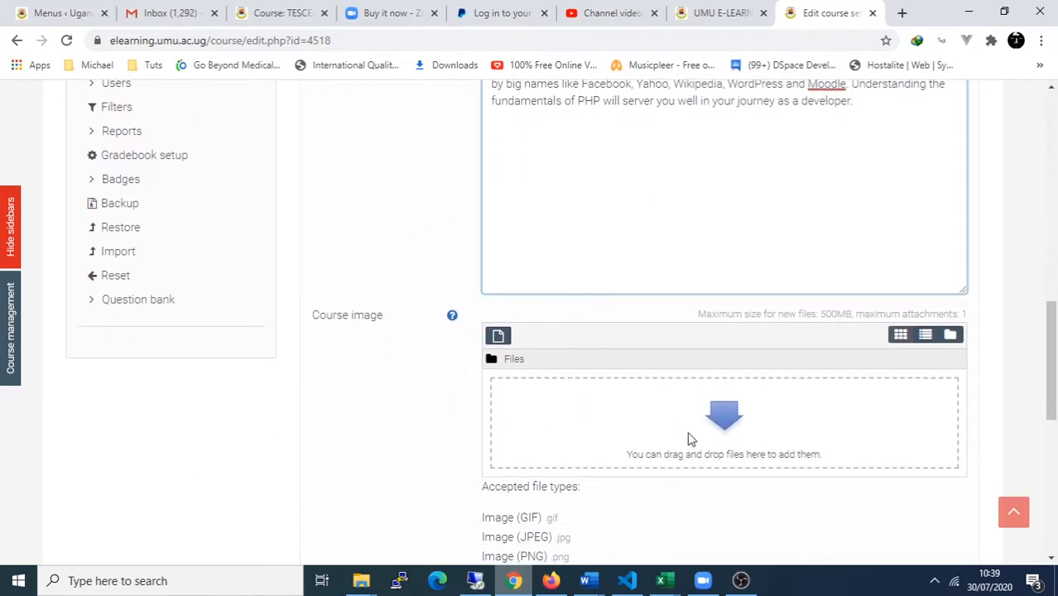
click(724, 423)
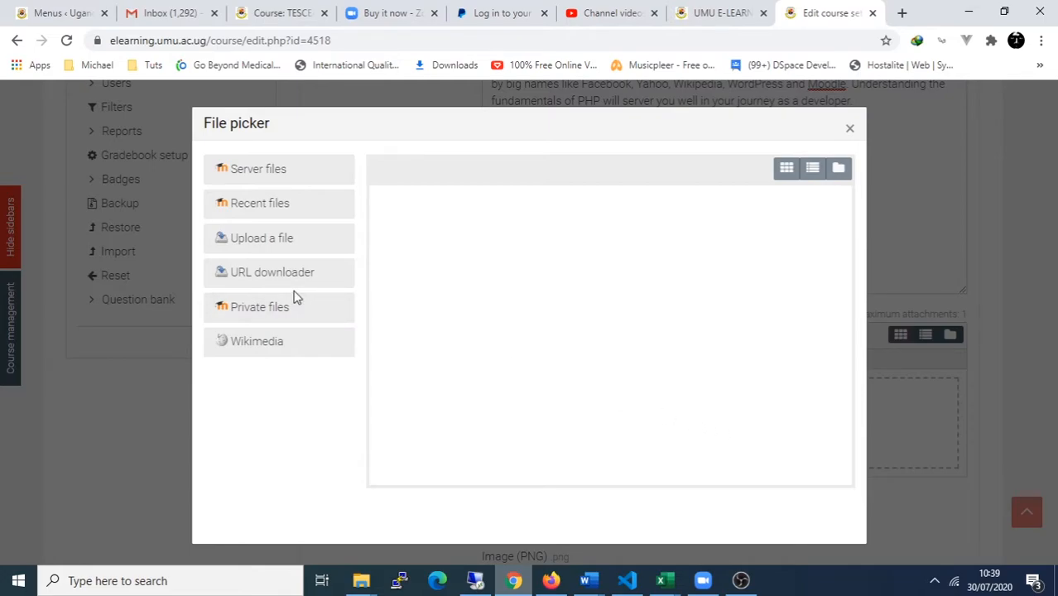
click(286, 250)
click(405, 238)
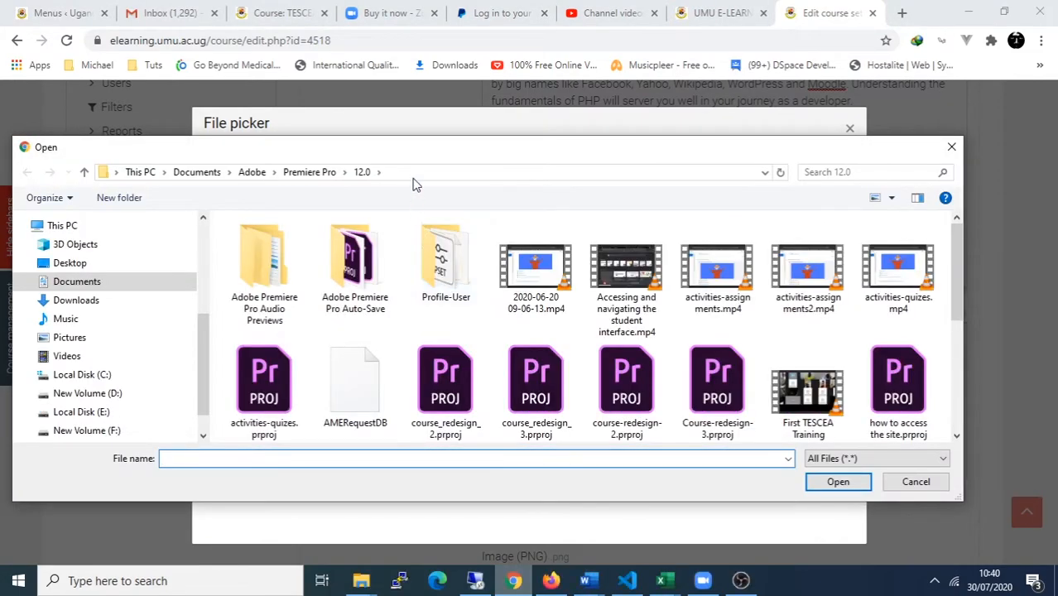
click(414, 172)
text(E:\images)
key(Return)
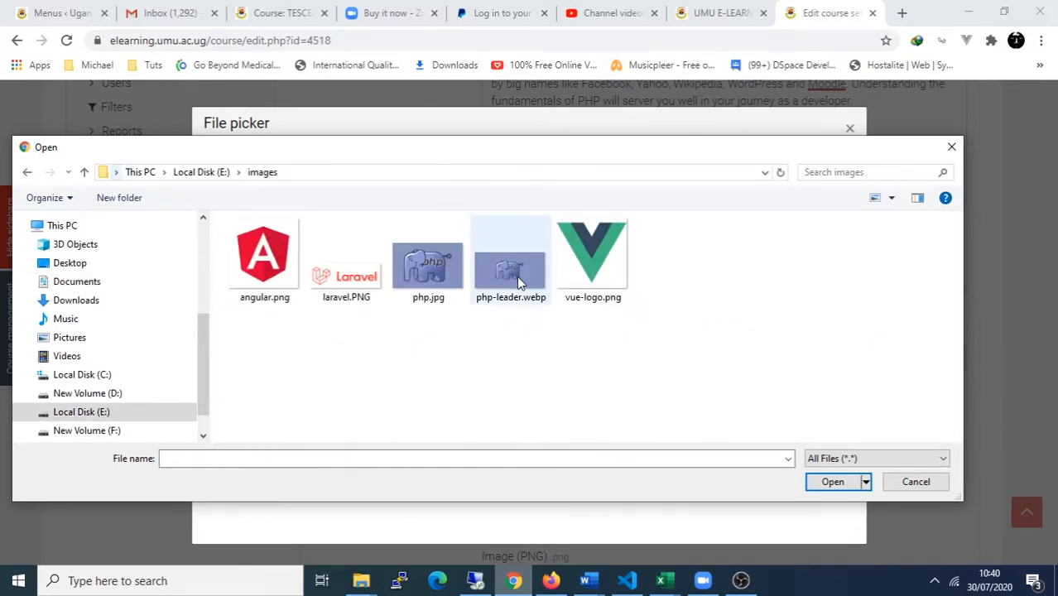
click(440, 282)
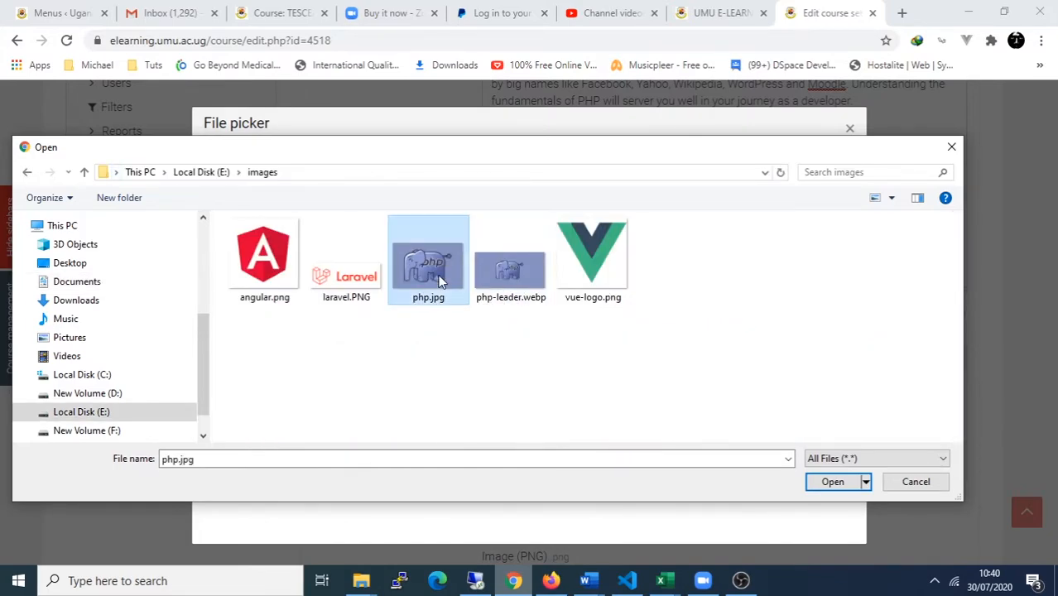
click(836, 488)
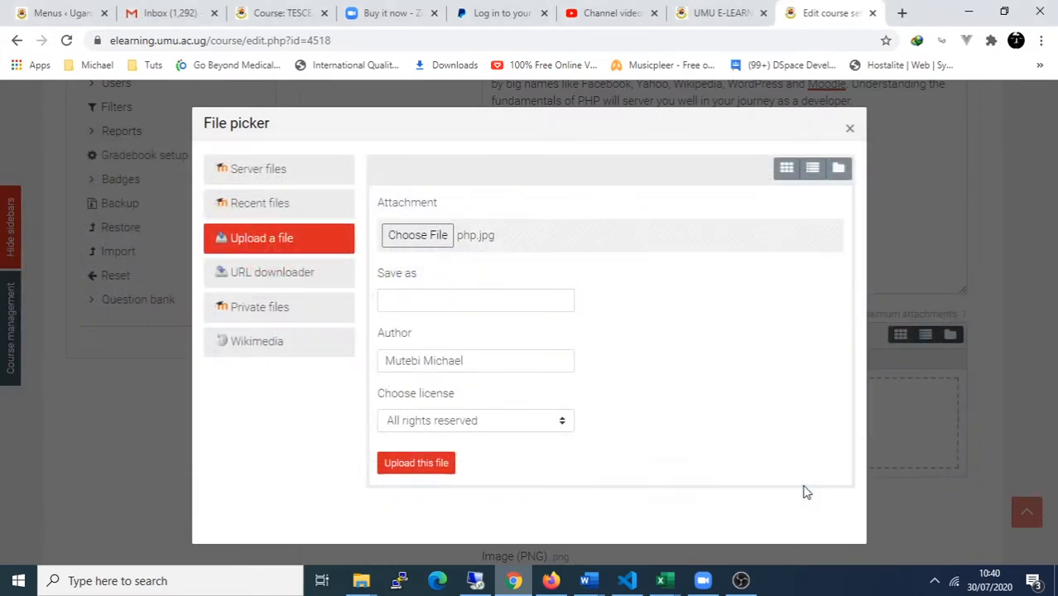
click(436, 469)
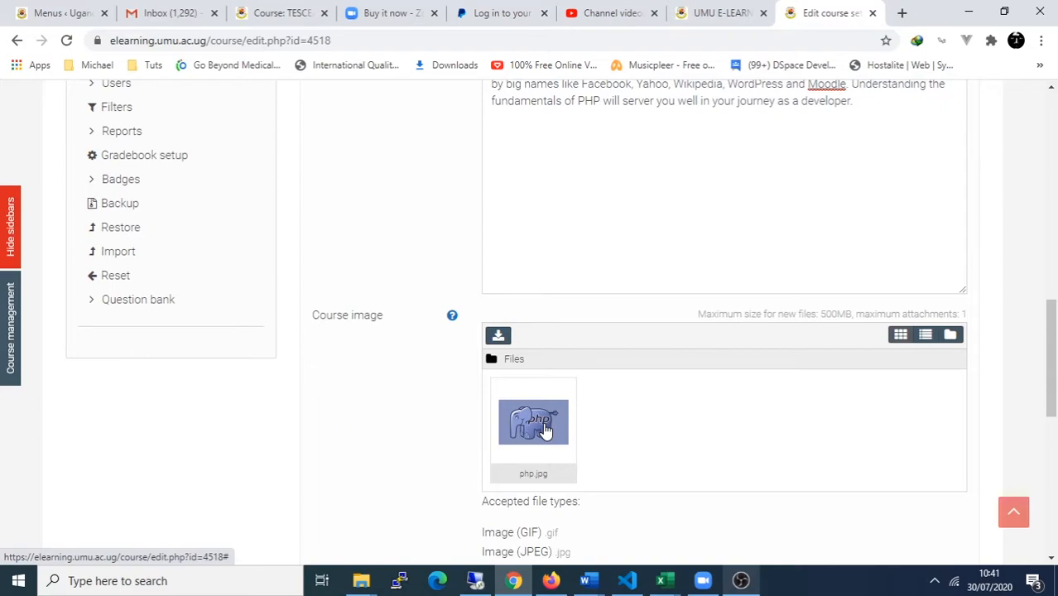
scroll(543, 429, down, 3)
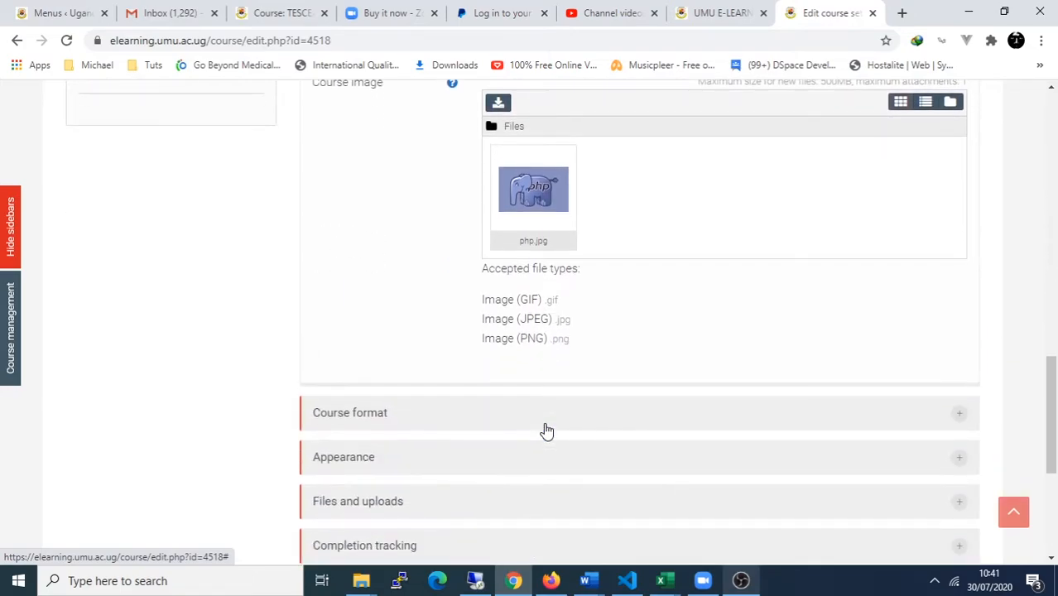
click(542, 423)
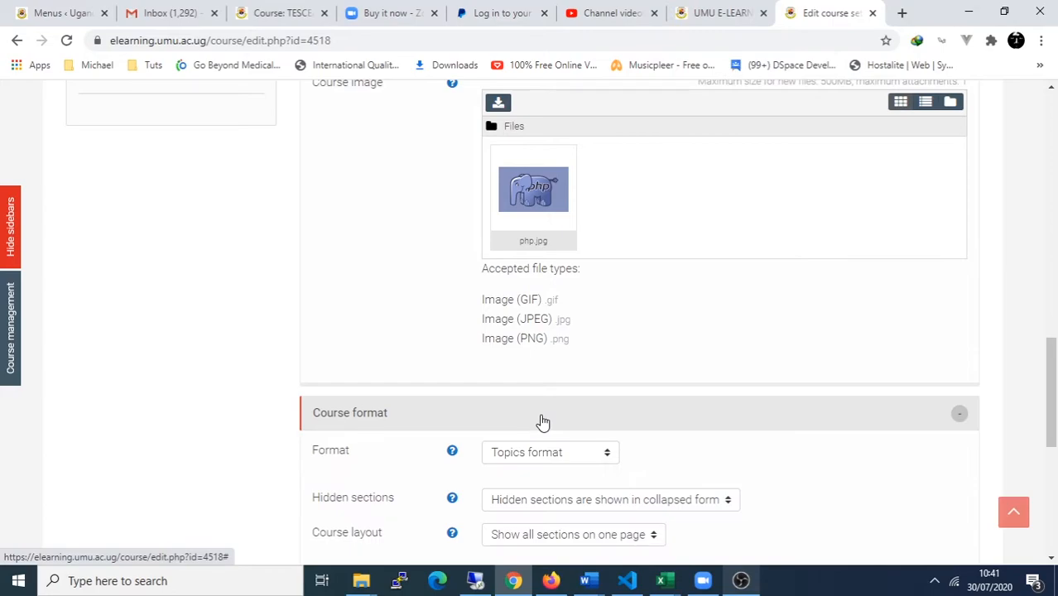
scroll(538, 418, down, 2)
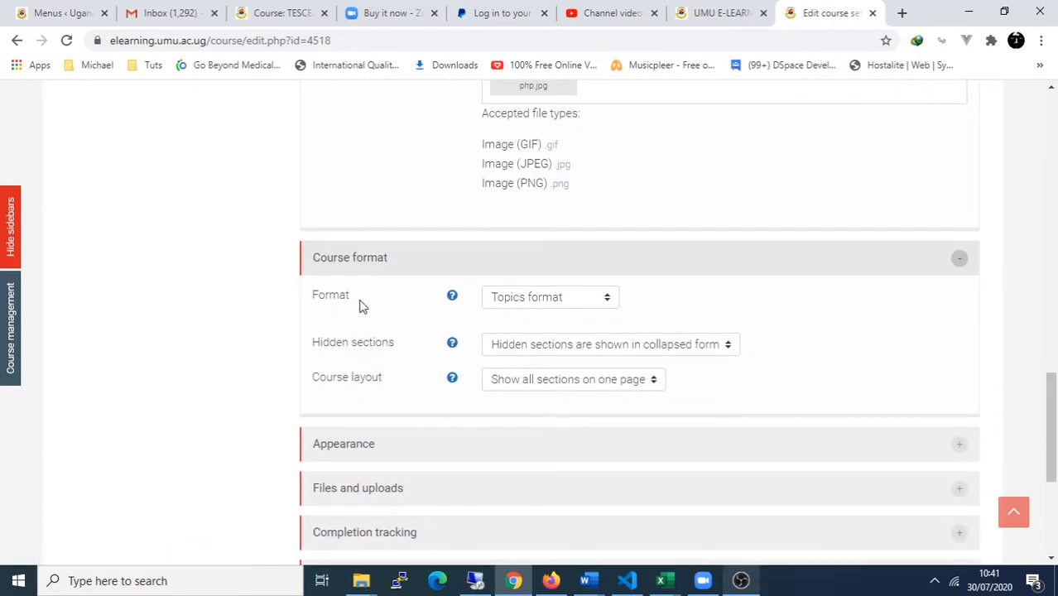
click(505, 303)
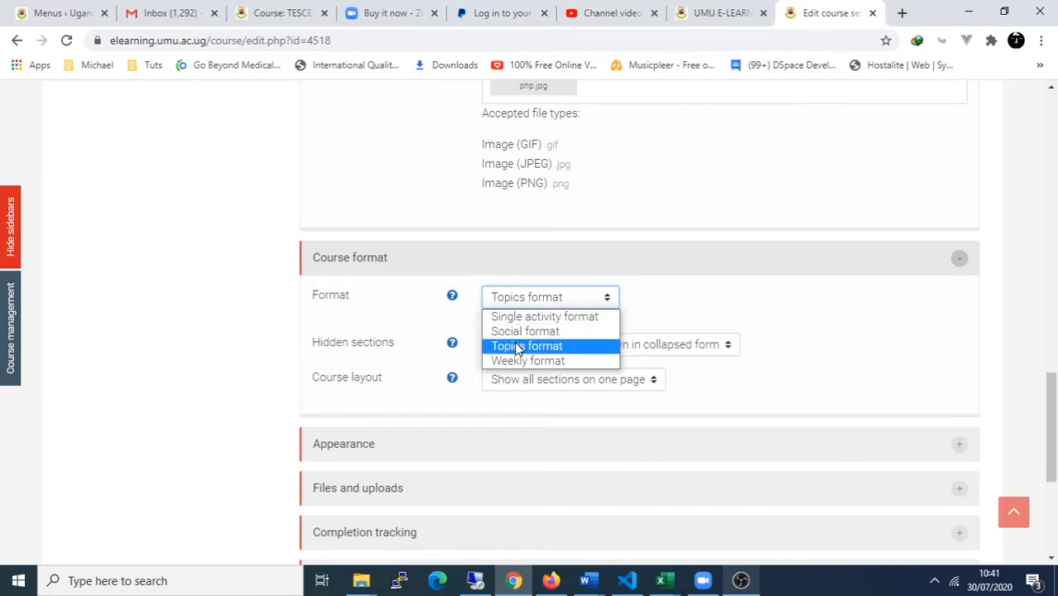
click(517, 346)
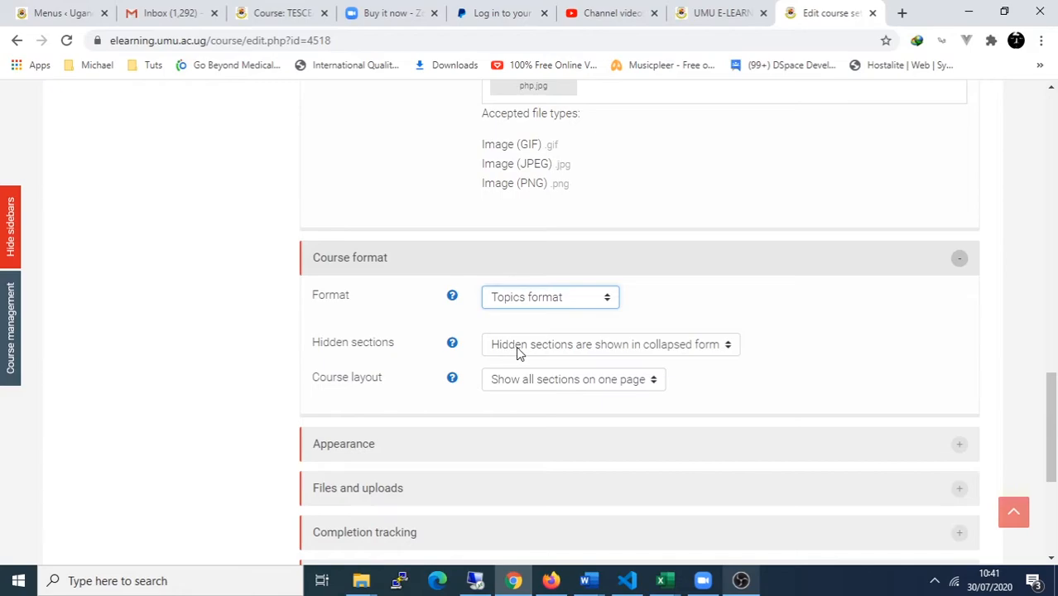
click(517, 348)
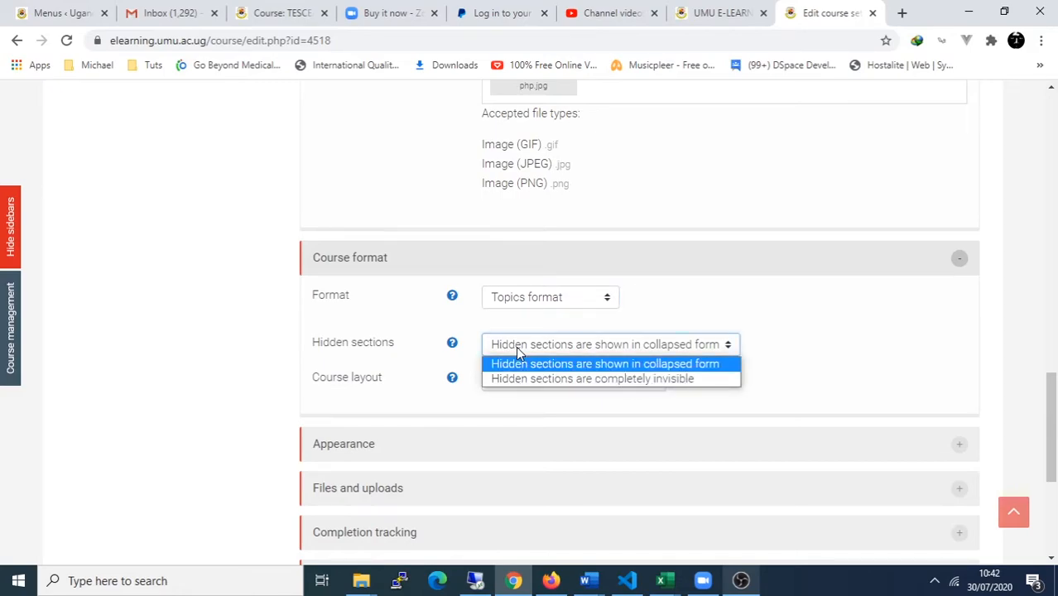
Step: Make hidden sections completely invisible and keep all sections shown on one page
click(546, 379)
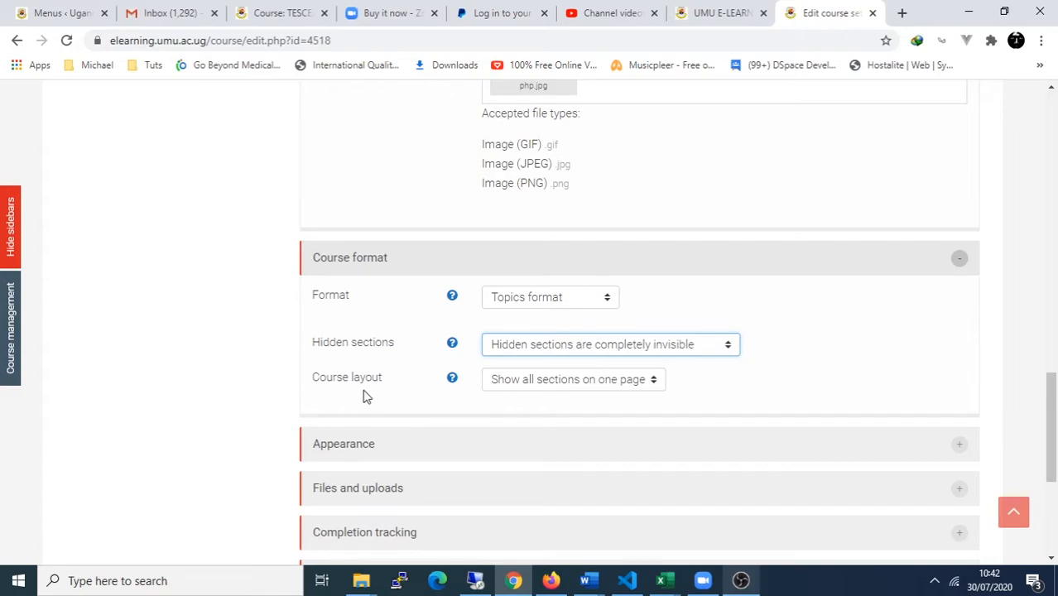
click(514, 382)
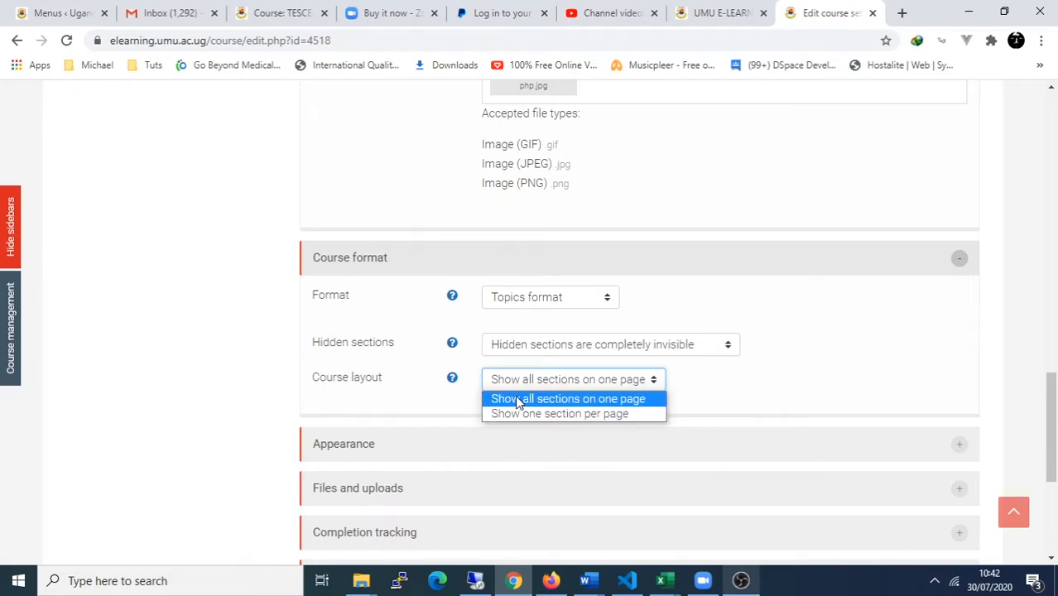
click(613, 400)
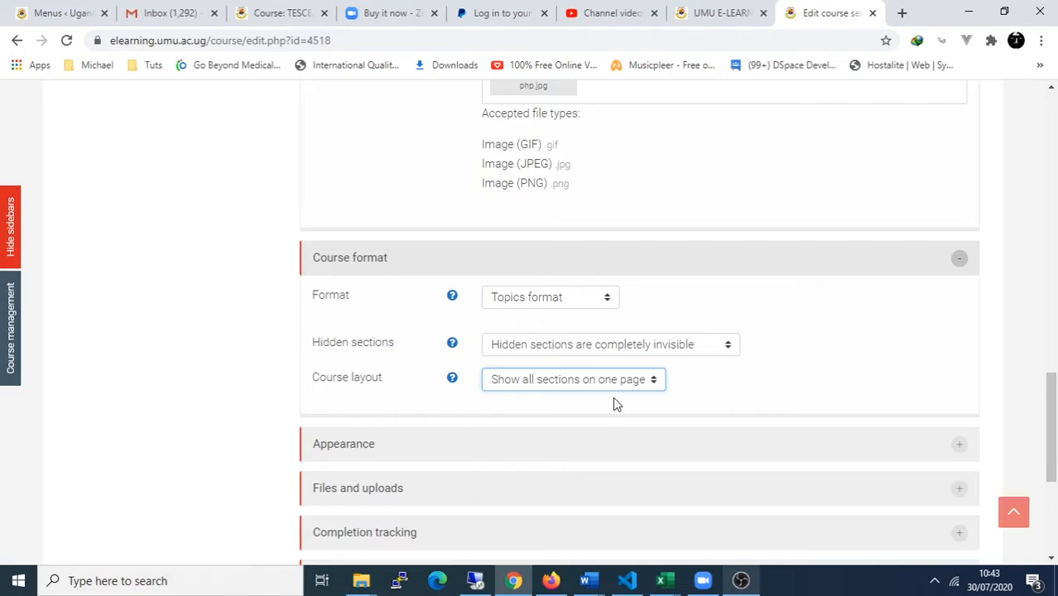
click(377, 457)
Step: In Appearance, change Force language from Do not force to English (en)
scroll(553, 457, down, 1)
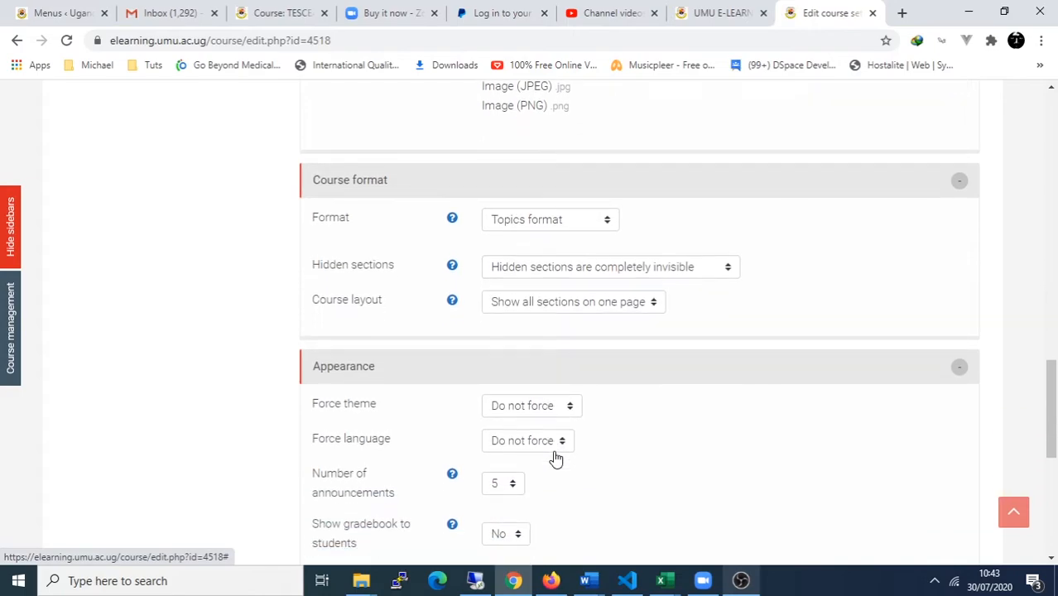
scroll(556, 458, down, 1)
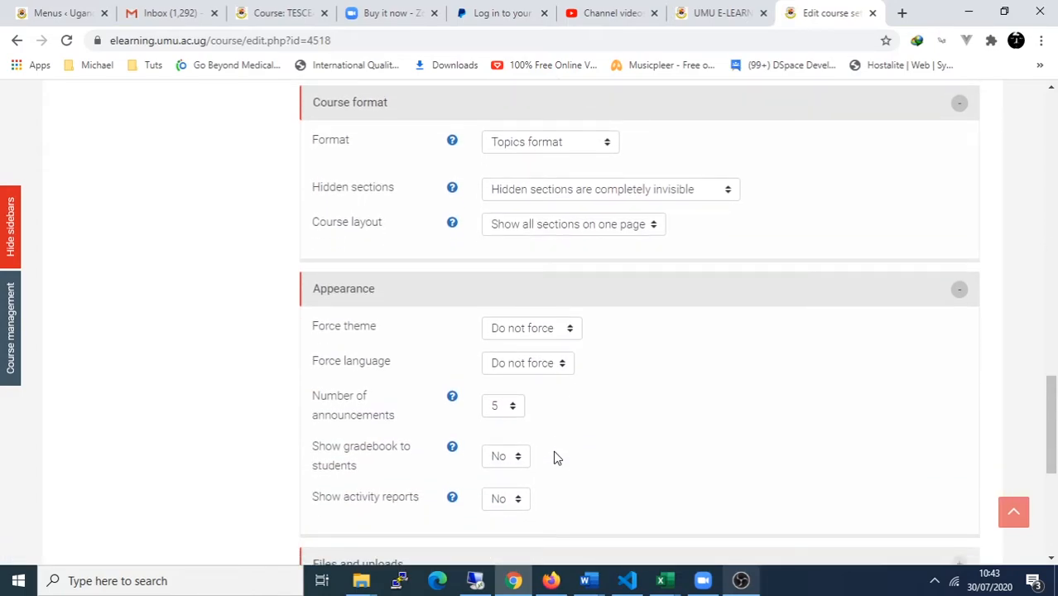
click(518, 365)
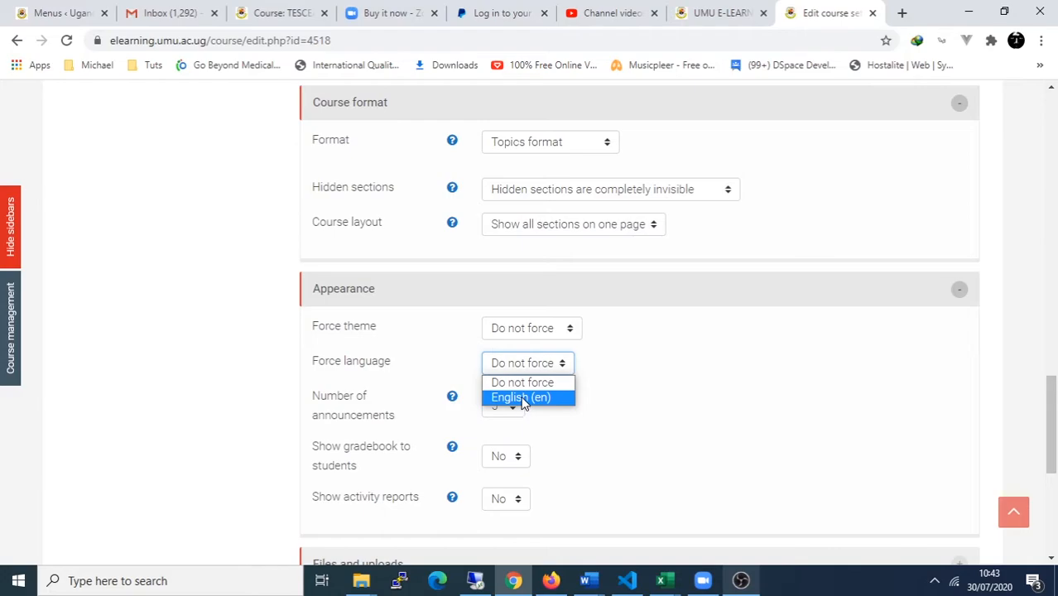
click(523, 398)
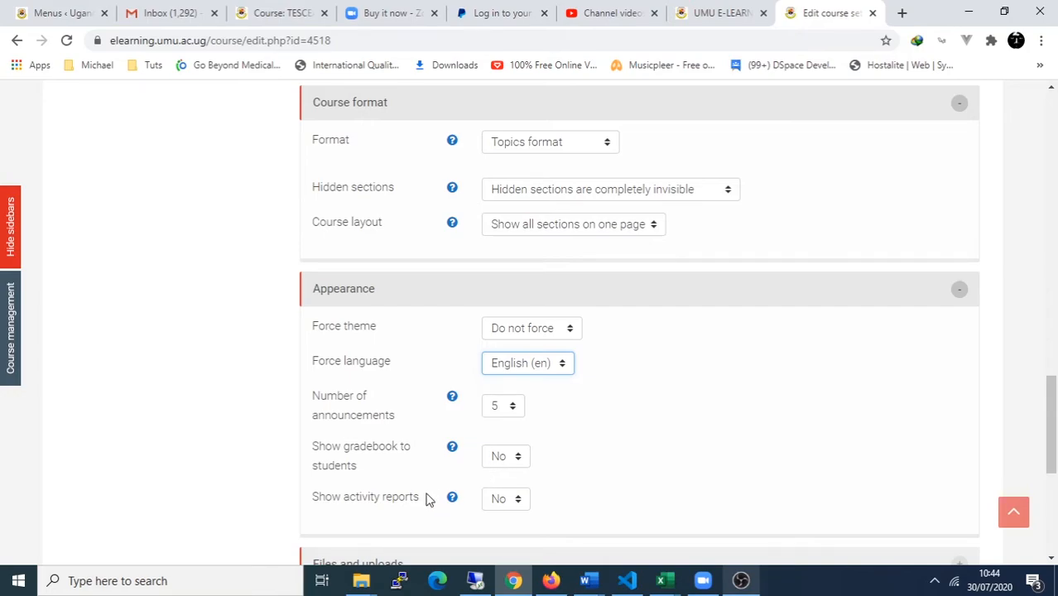
scroll(546, 509, down, 2)
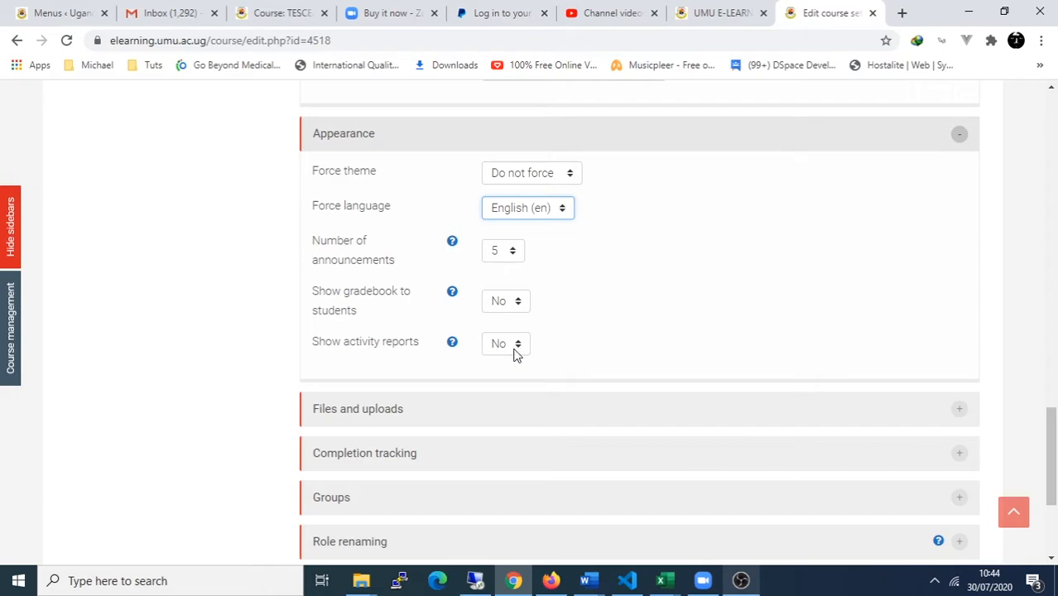
click(452, 244)
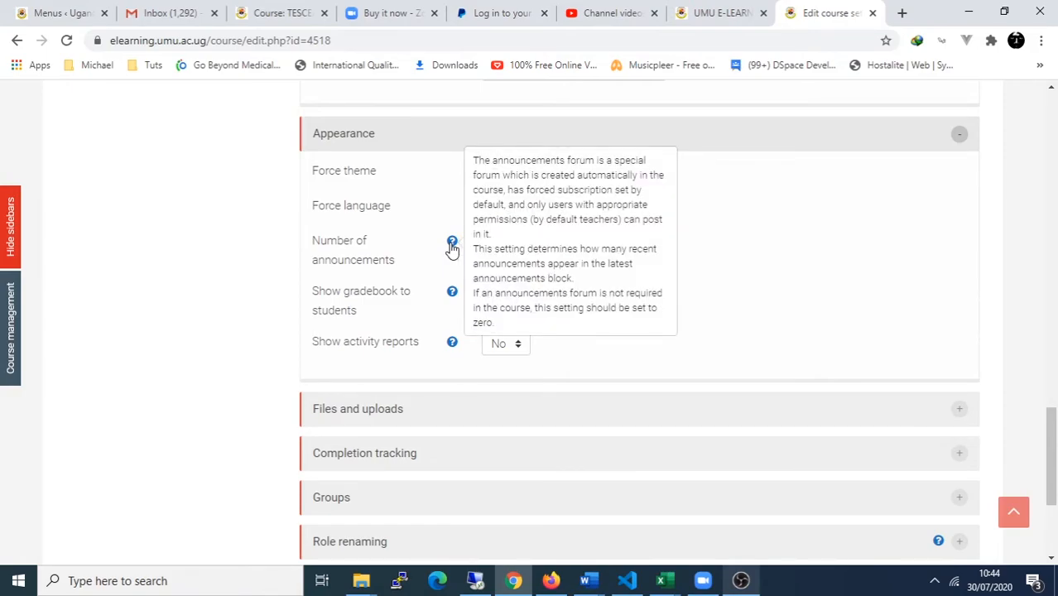
click(453, 296)
click(453, 346)
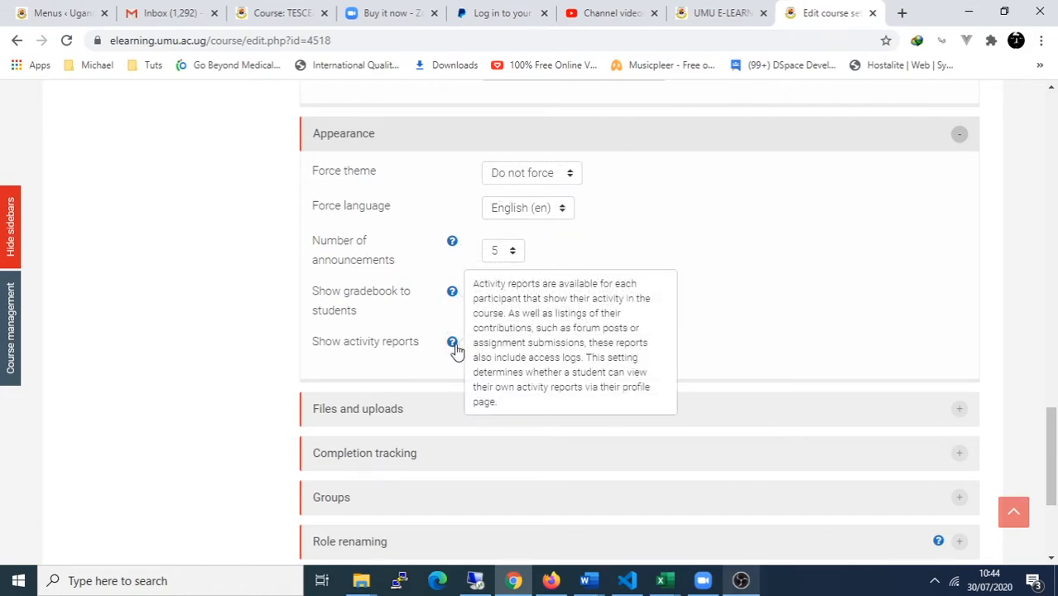
click(825, 359)
Step: Set the course's maximum upload size to 20MB under Files and uploads
scroll(609, 369, down, 2)
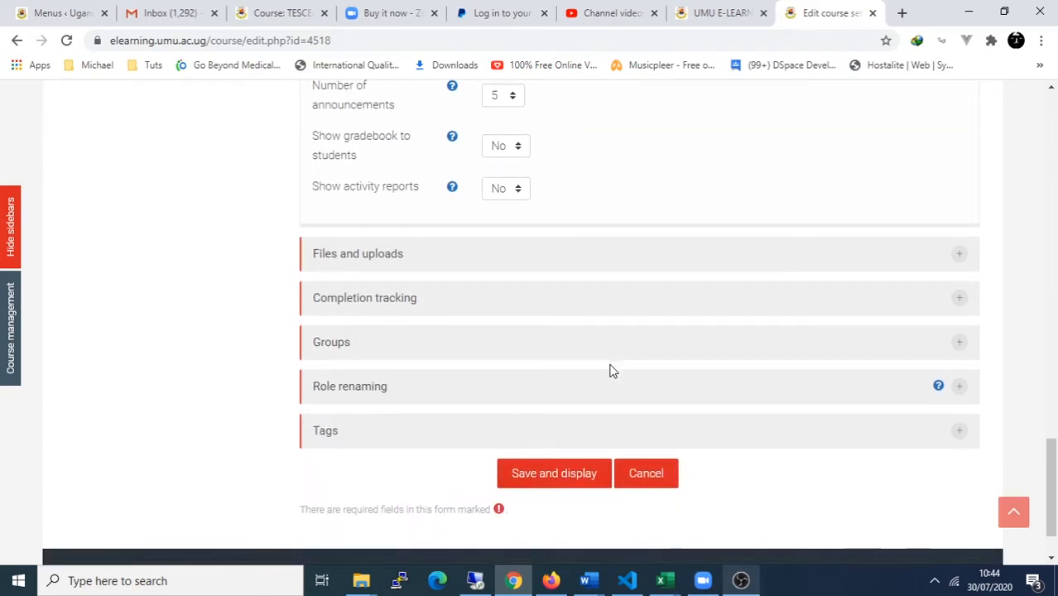
click(440, 263)
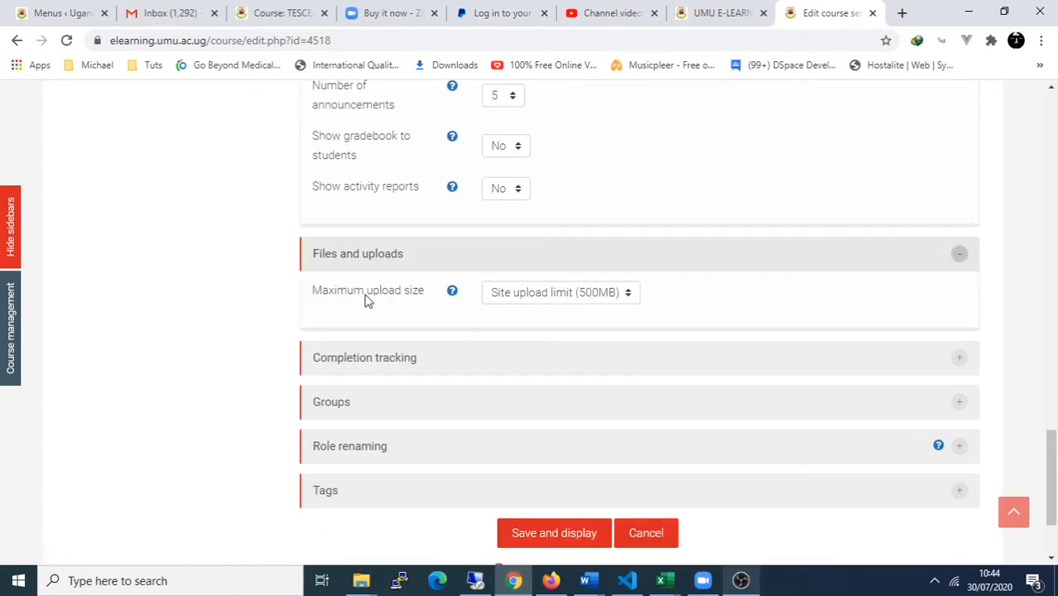
click(516, 294)
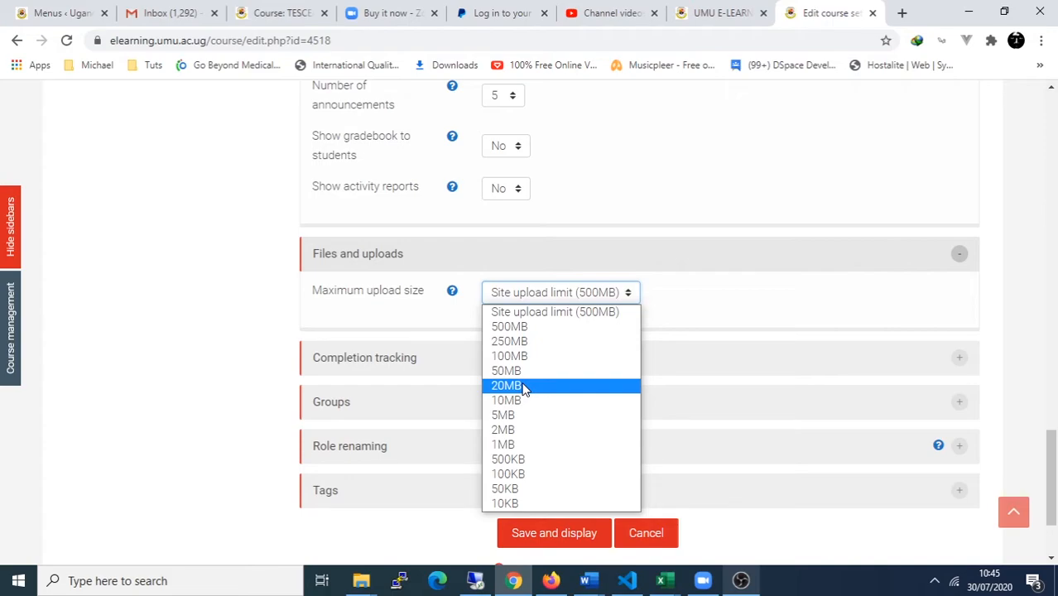
click(549, 387)
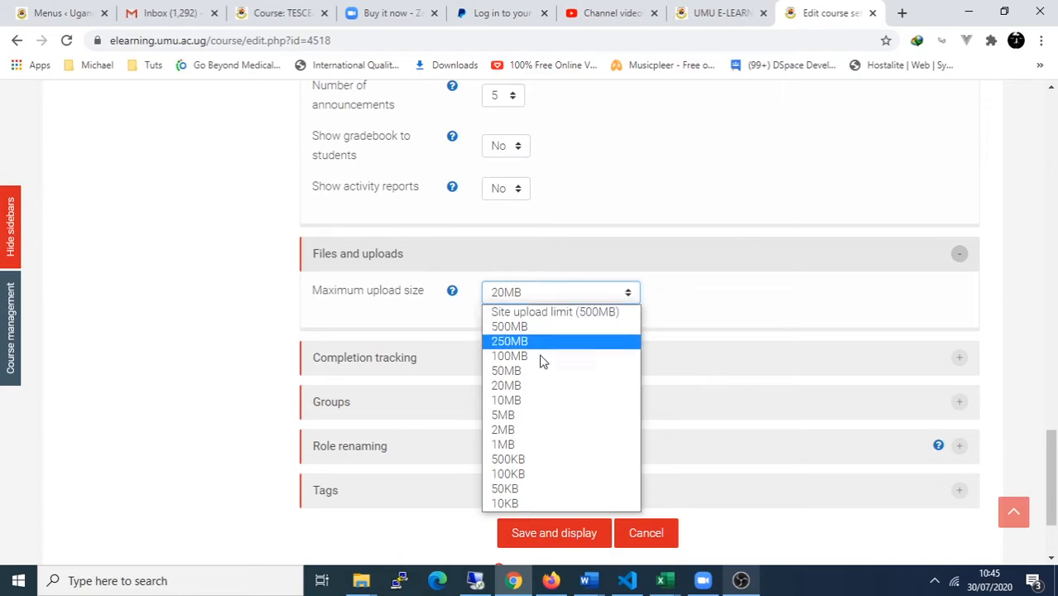
click(530, 386)
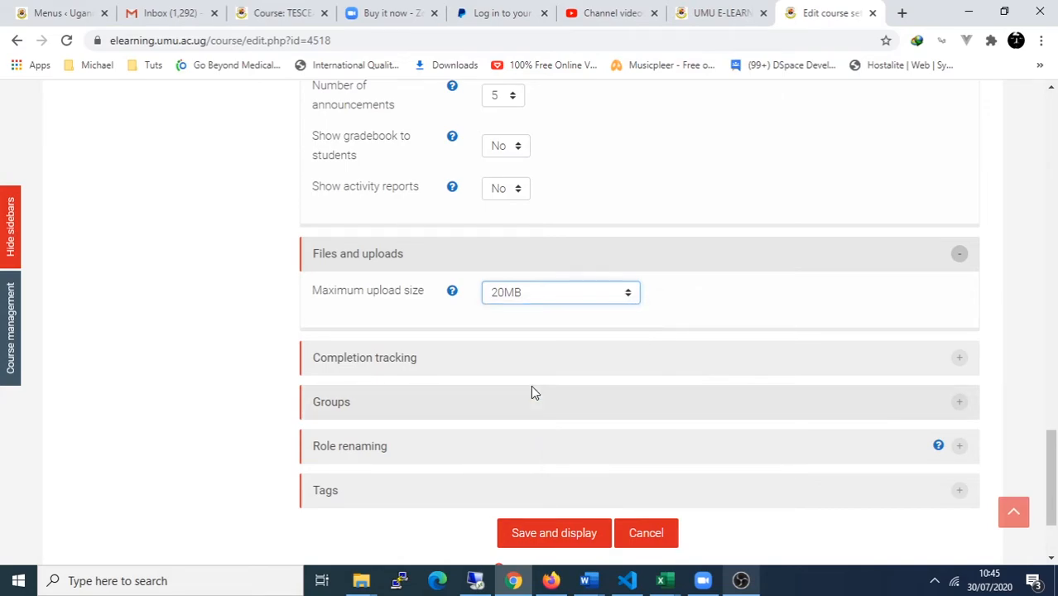
click(413, 367)
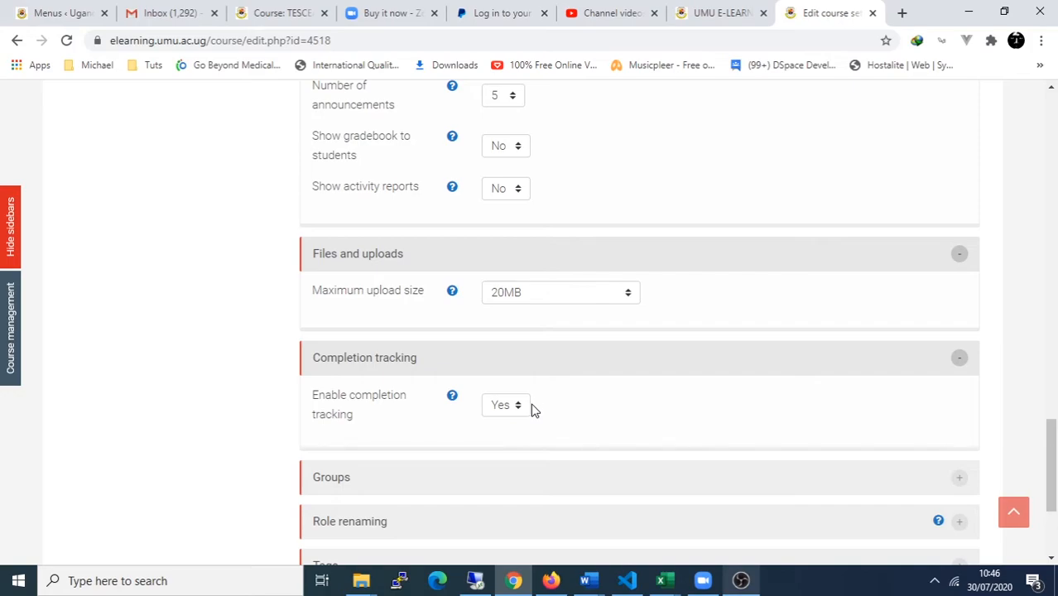
Step: Keep group mode at No groups, force group mode No, and default grouping None
scroll(553, 408, down, 1)
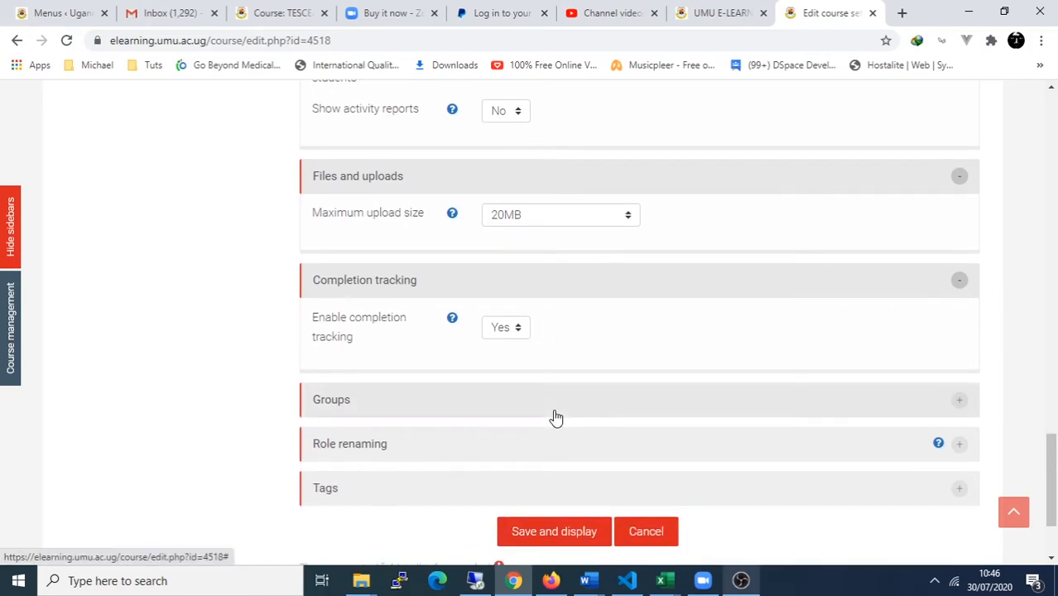
click(557, 410)
scroll(557, 409, down, 1)
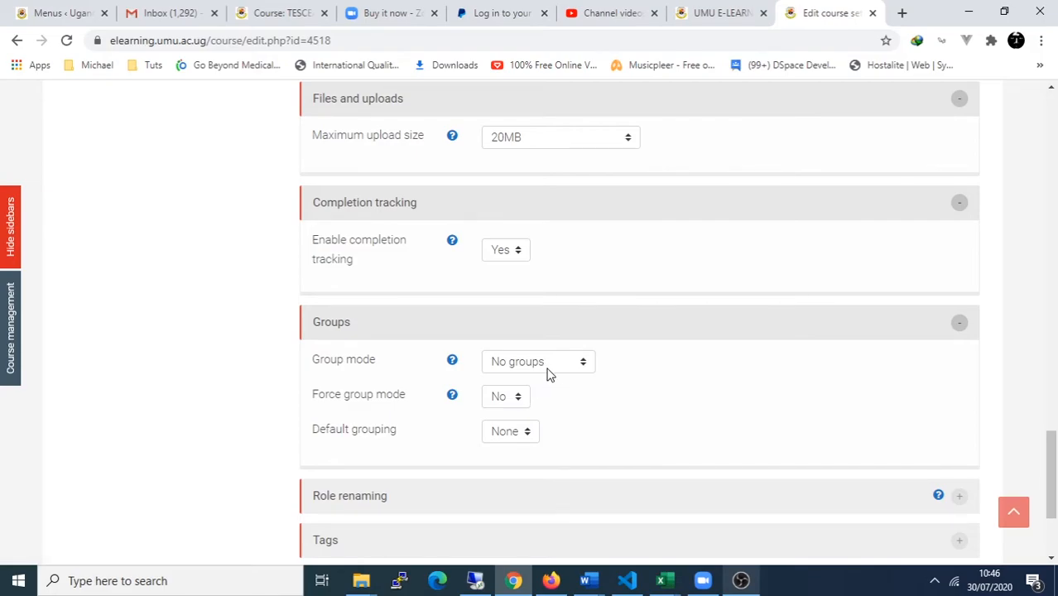
click(518, 369)
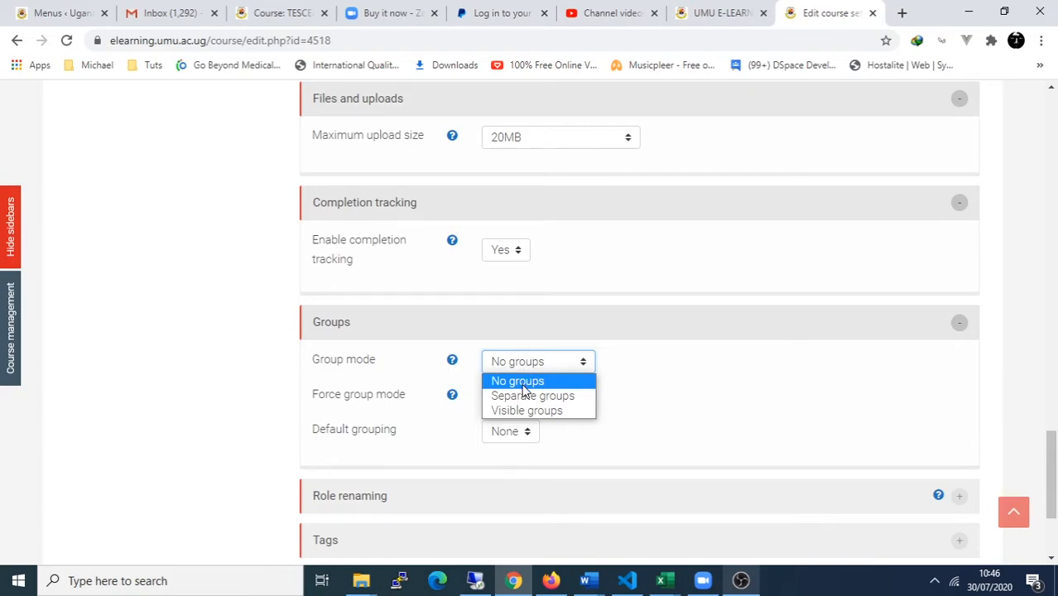
click(625, 390)
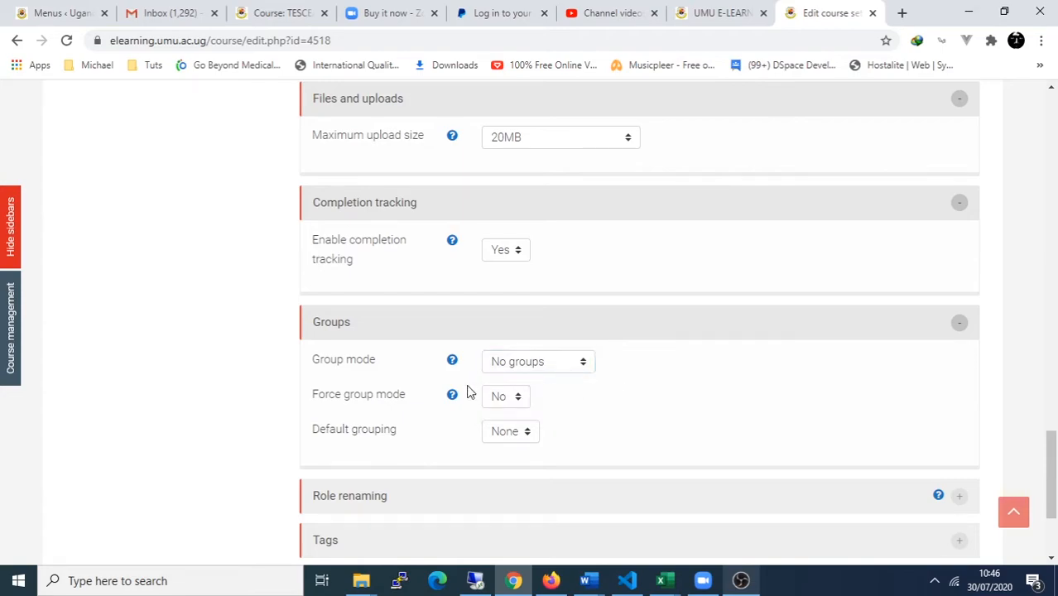
click(506, 401)
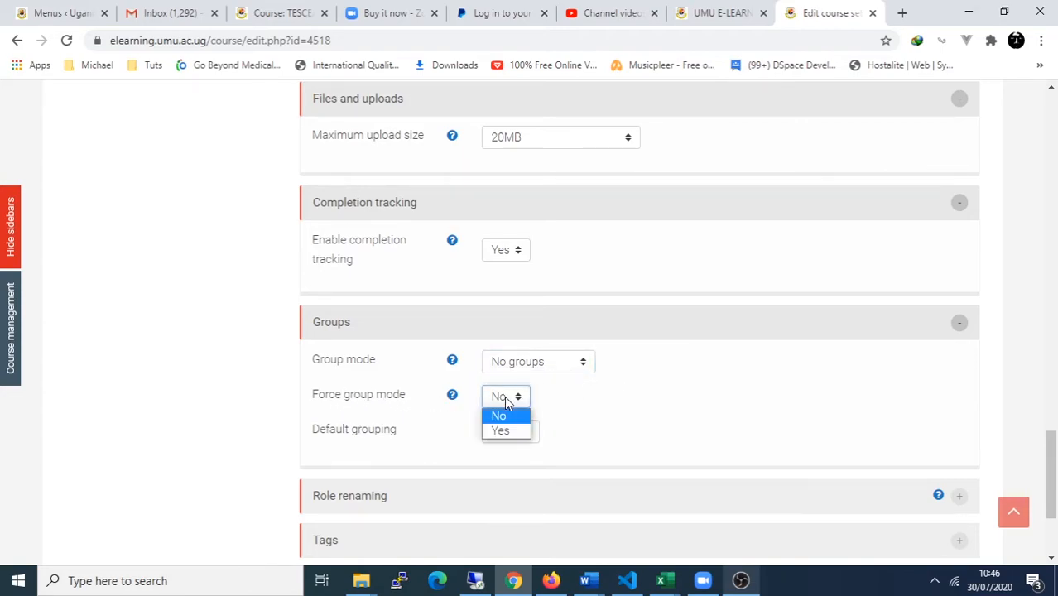
click(504, 400)
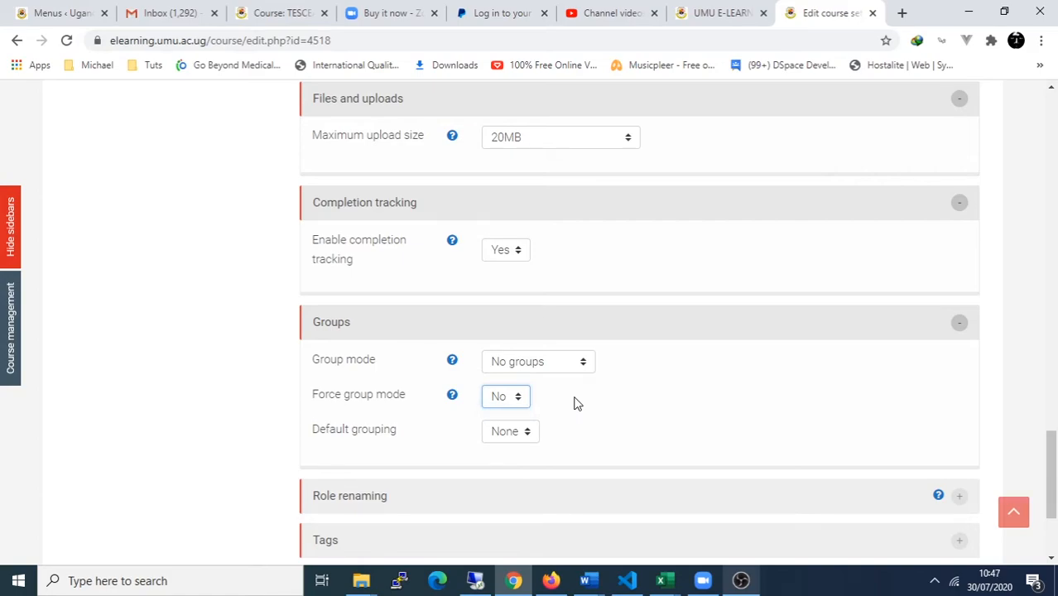
click(502, 439)
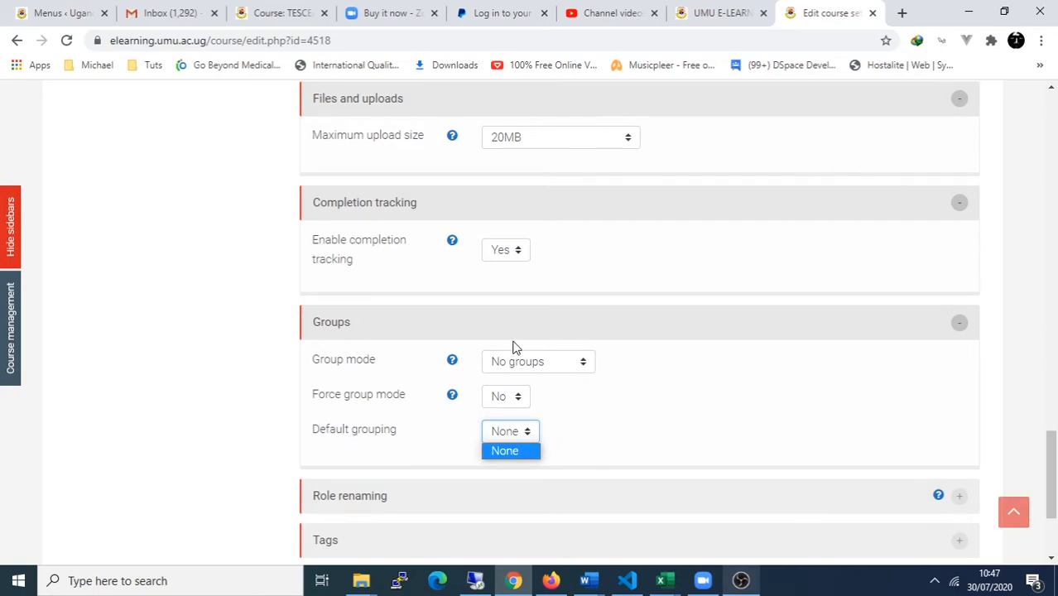
click(607, 411)
scroll(606, 412, down, 2)
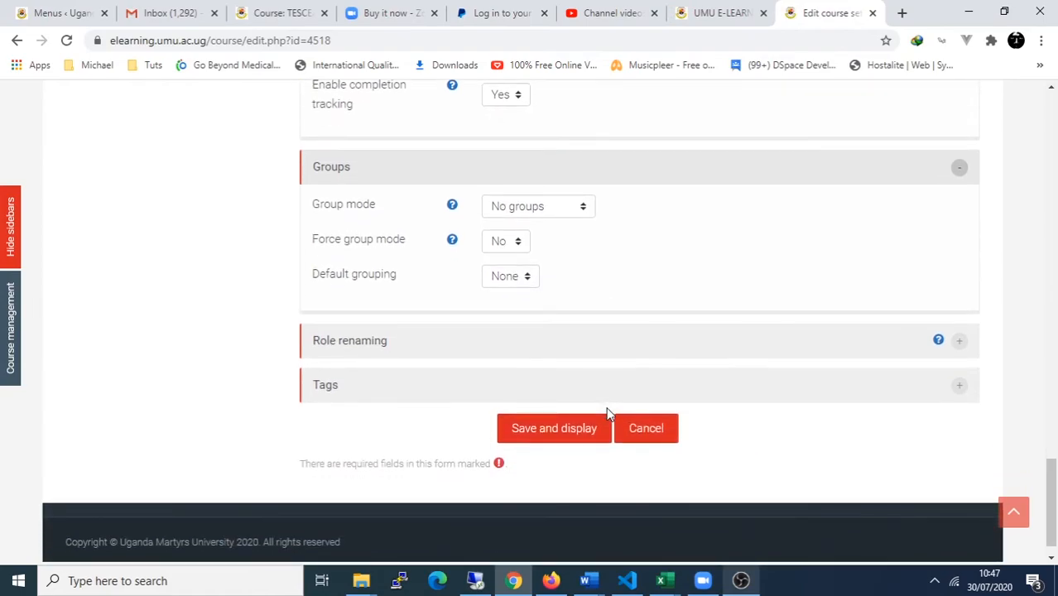
Step: Rename the Teacher role to 'Lecturer' and the Non-editing teacher role to 'Assistant-Lecturer'
click(490, 352)
scroll(505, 421, down, 1)
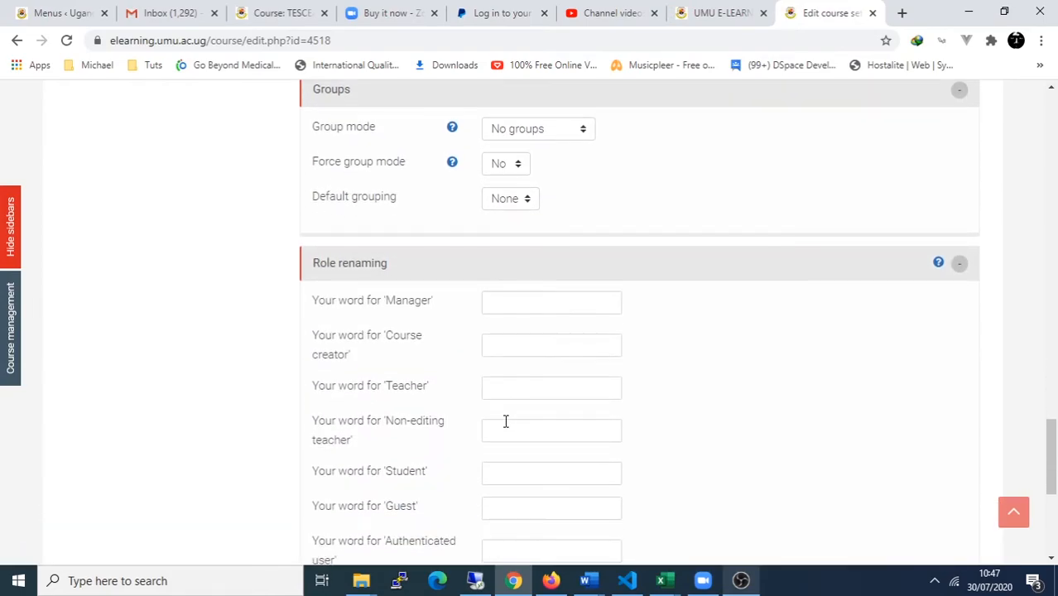
scroll(506, 421, down, 1)
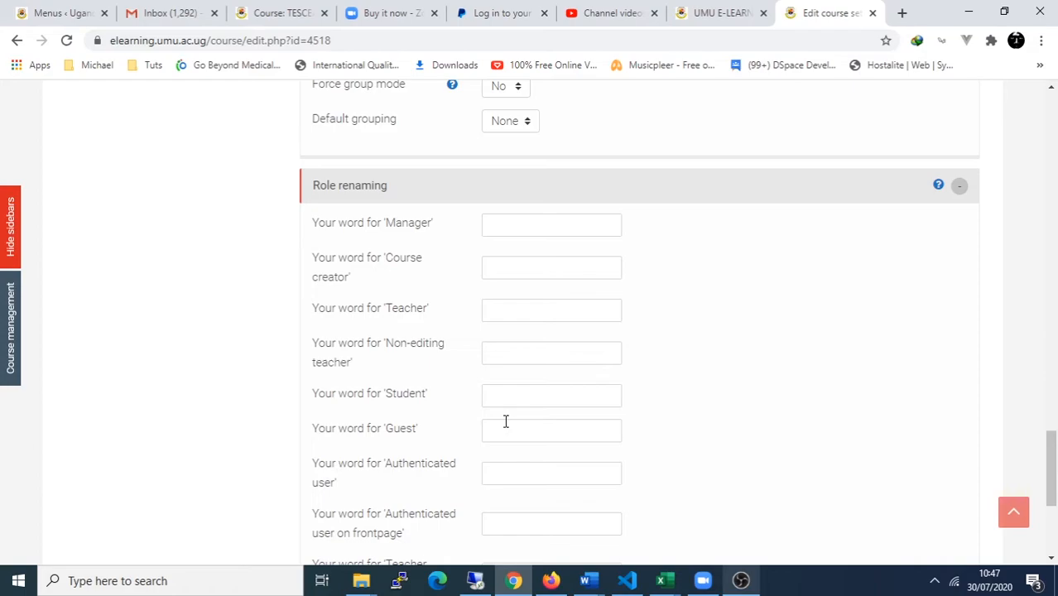
click(509, 311)
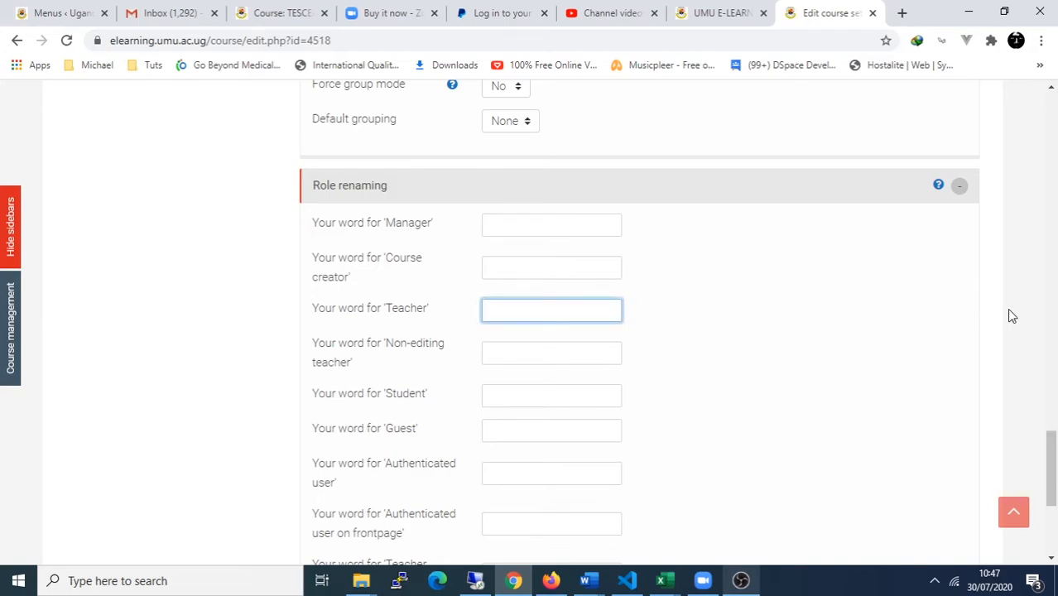
text(Lecturee)
key(BackSpace)
text(r)
key(Tab)
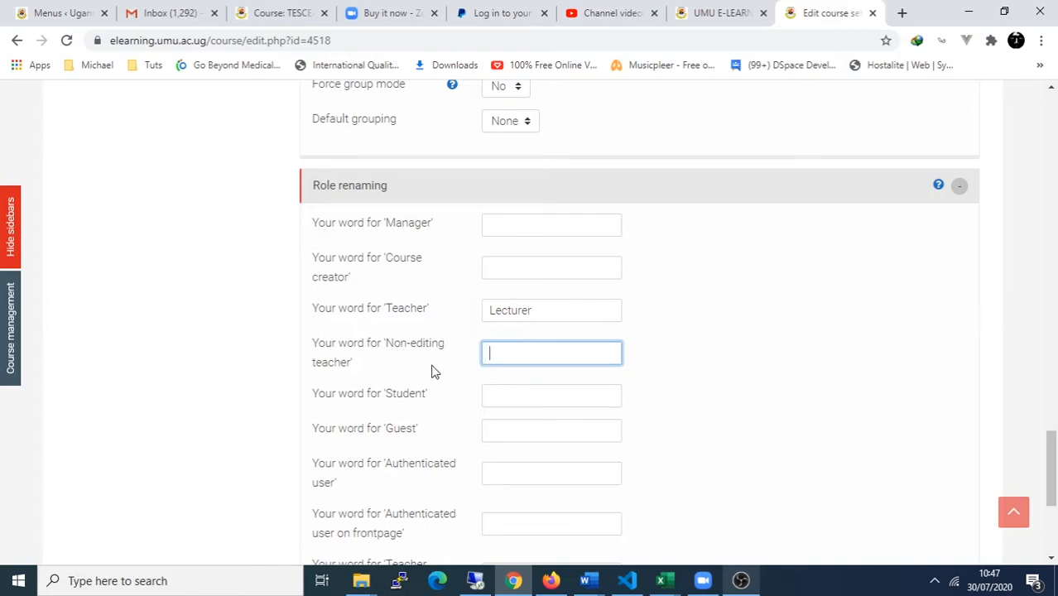
text(Assistant-Lecturer)
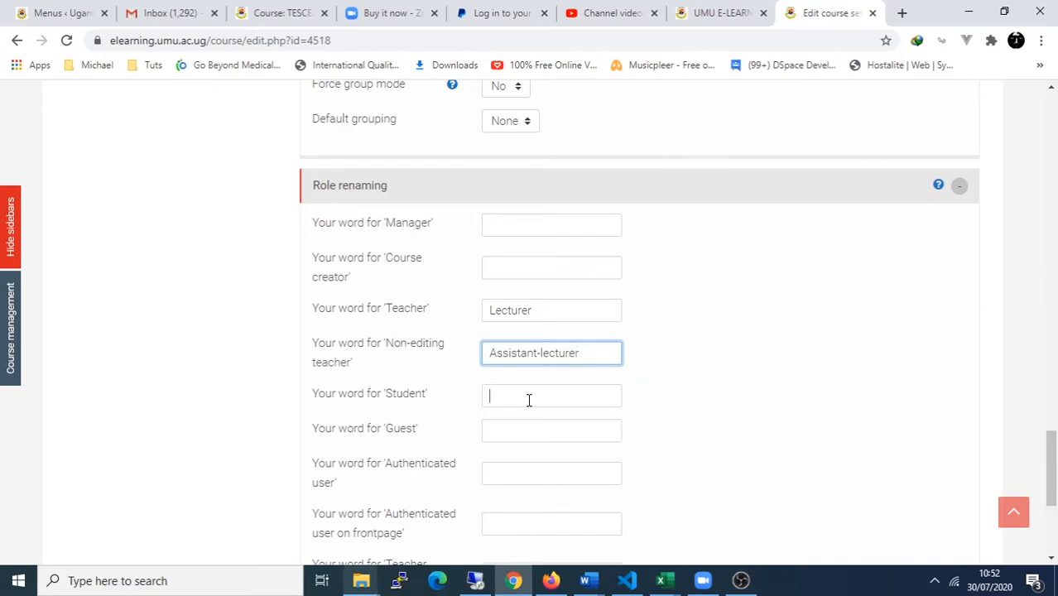
click(528, 396)
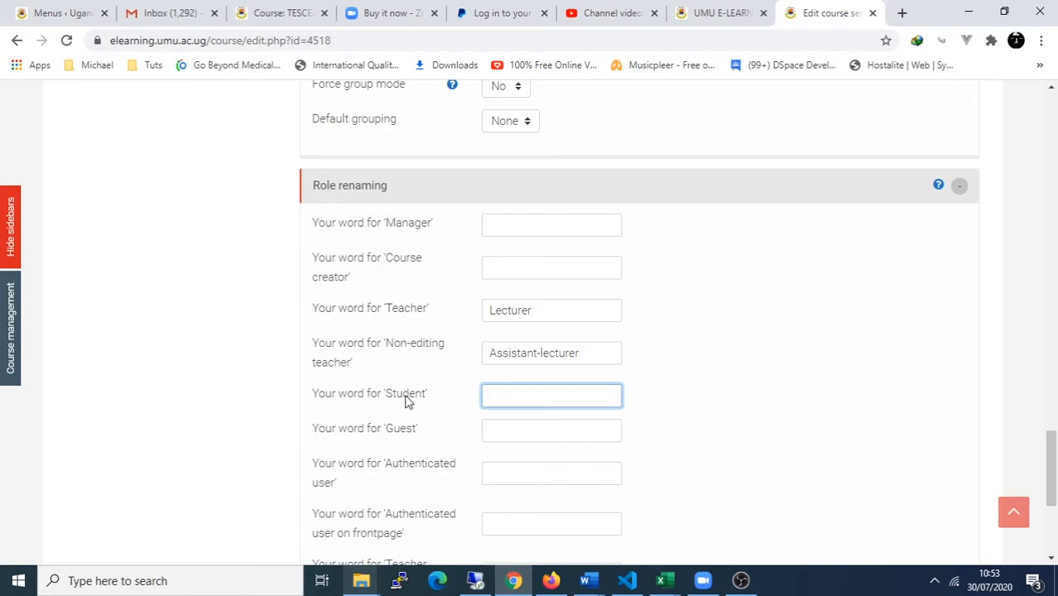
scroll(472, 560, down, 2)
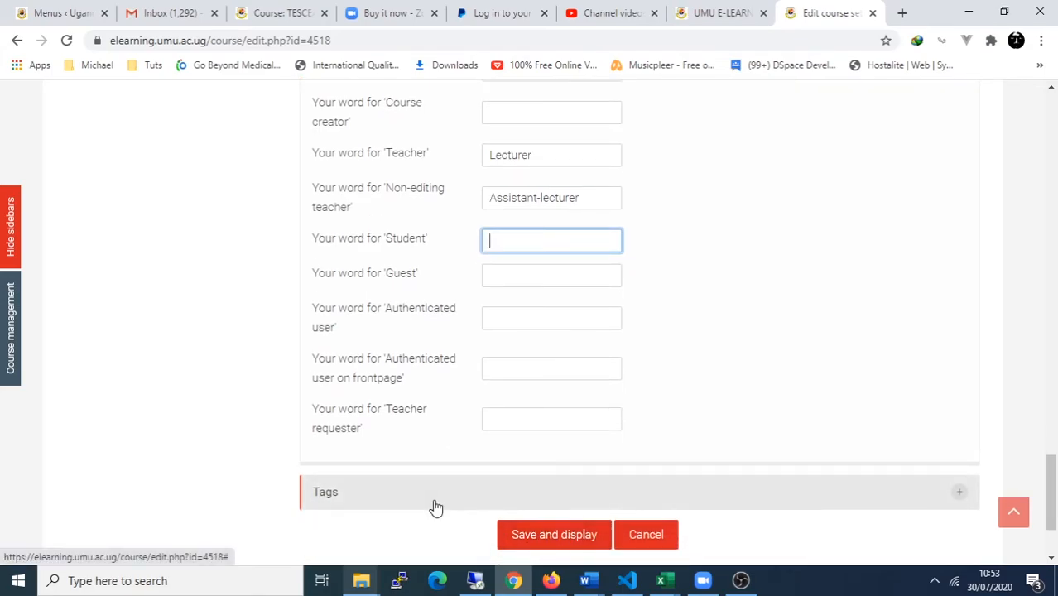
scroll(432, 503, down, 2)
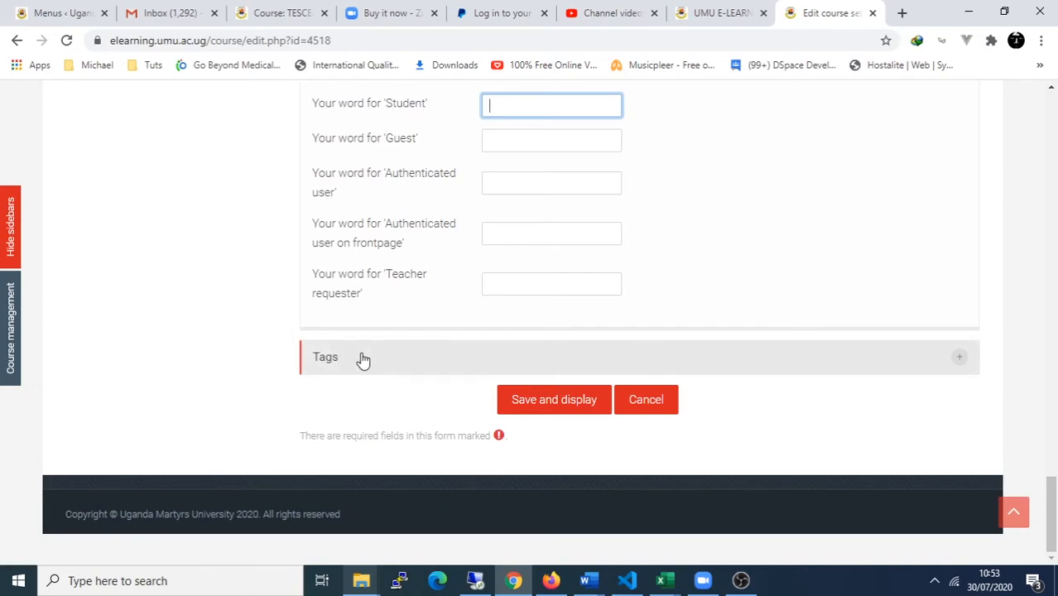
Step: Leave Tags empty and save the course settings, returning to the course page with Topics 1–4
click(390, 362)
click(565, 433)
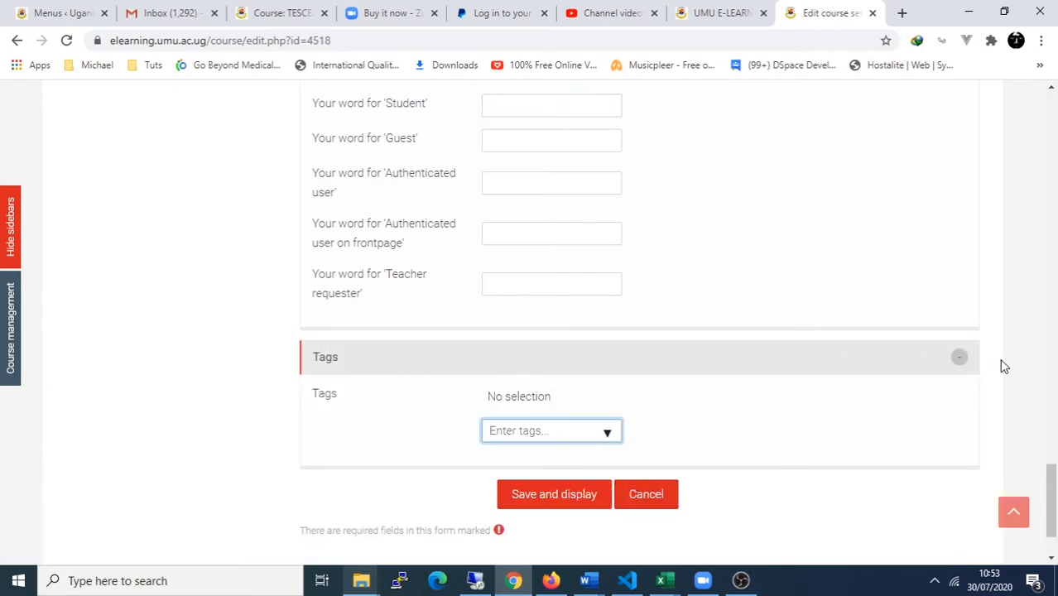
click(960, 358)
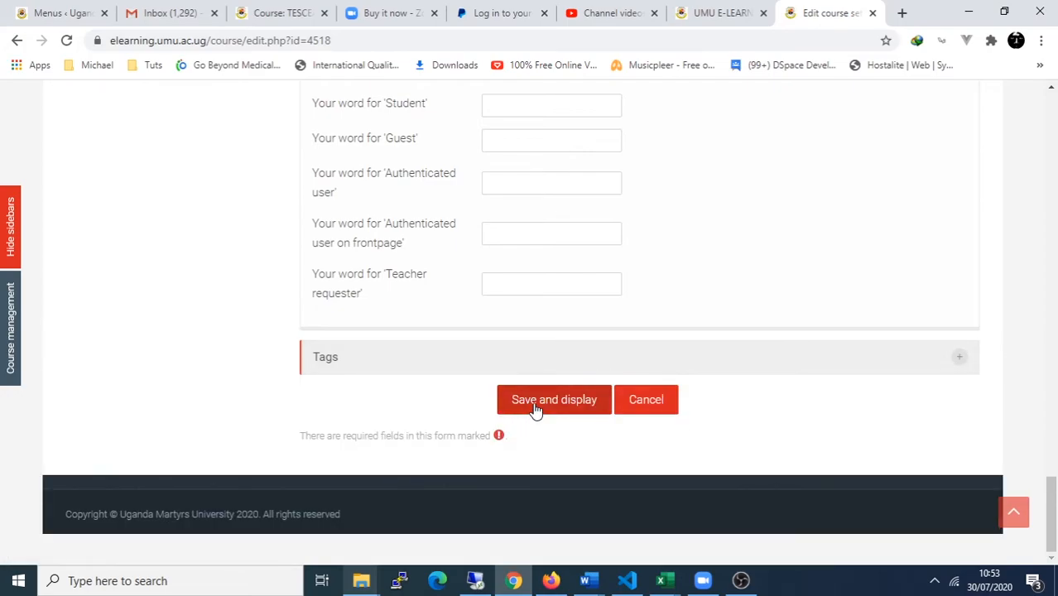
click(535, 407)
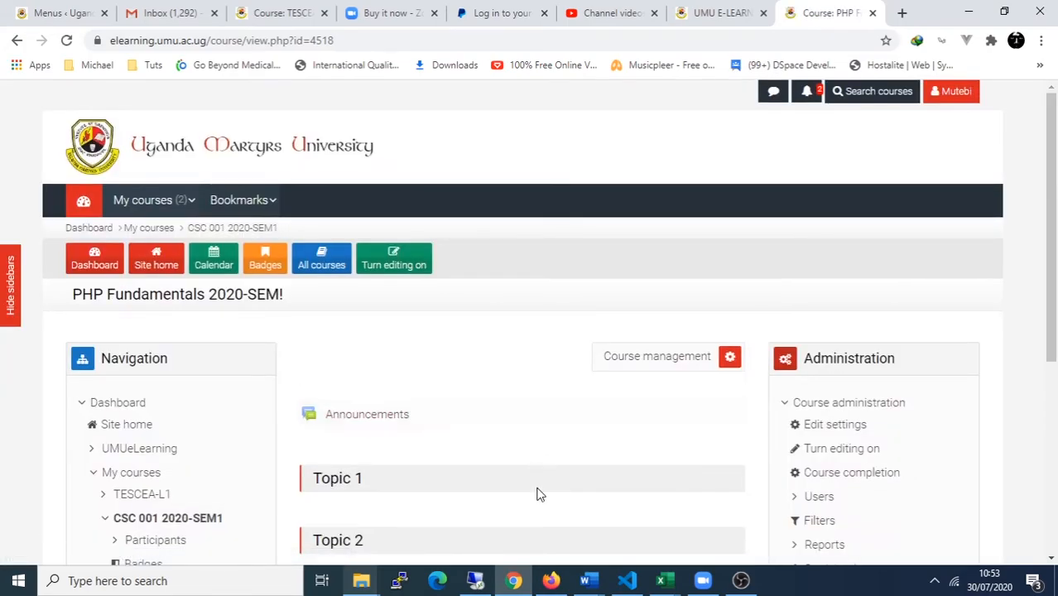
scroll(539, 508, down, 3)
scroll(540, 508, down, 2)
scroll(539, 508, up, 2)
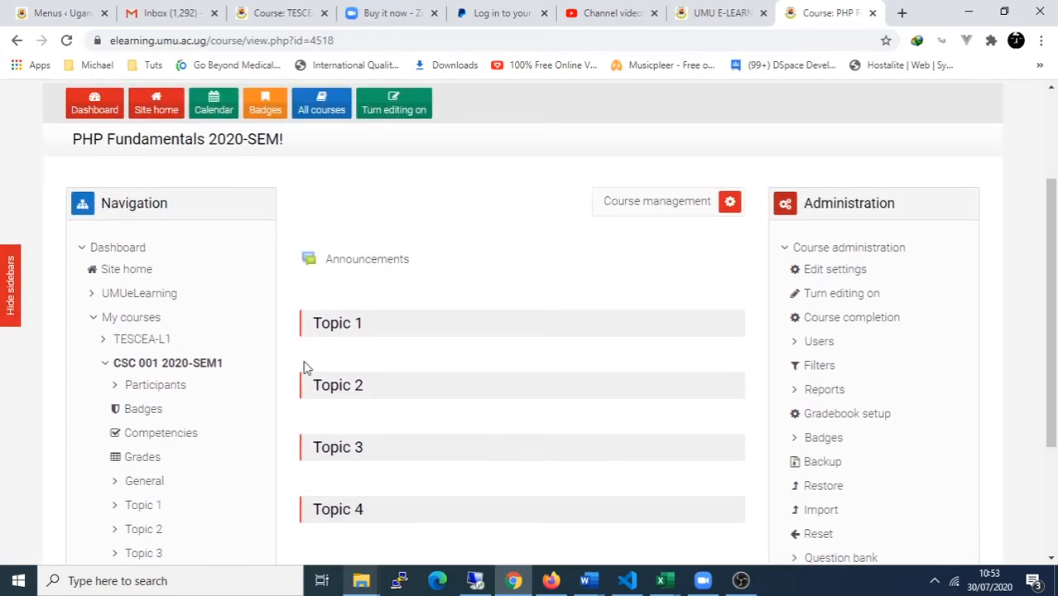
click(118, 247)
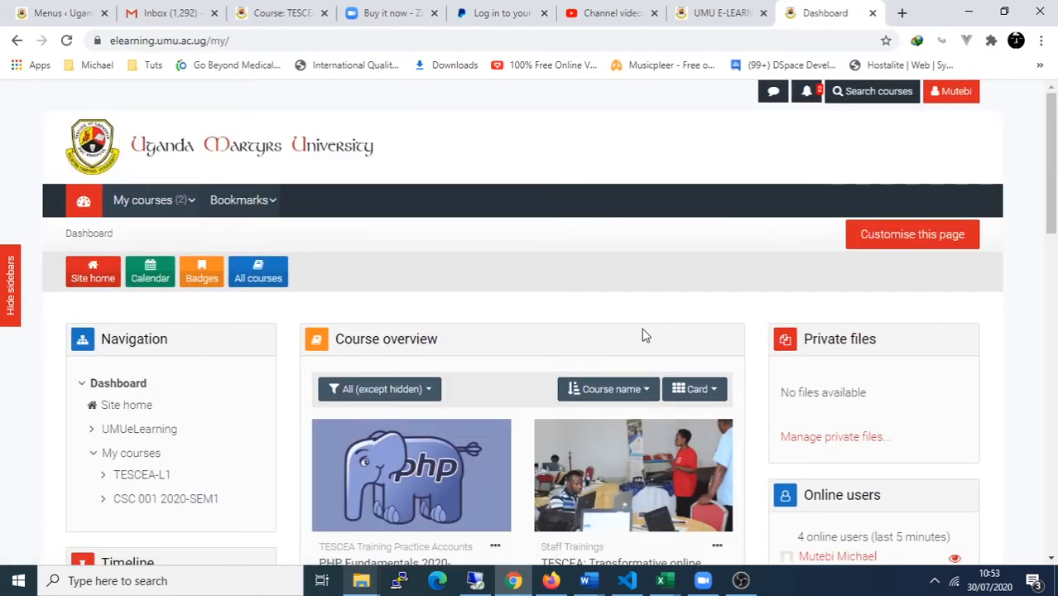
scroll(407, 336, down, 2)
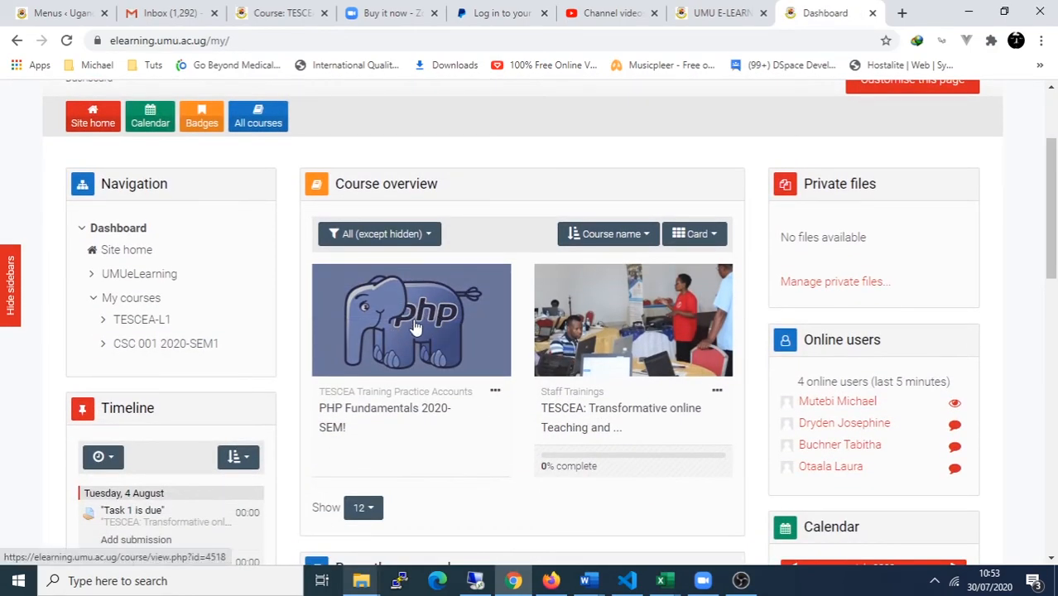
click(391, 415)
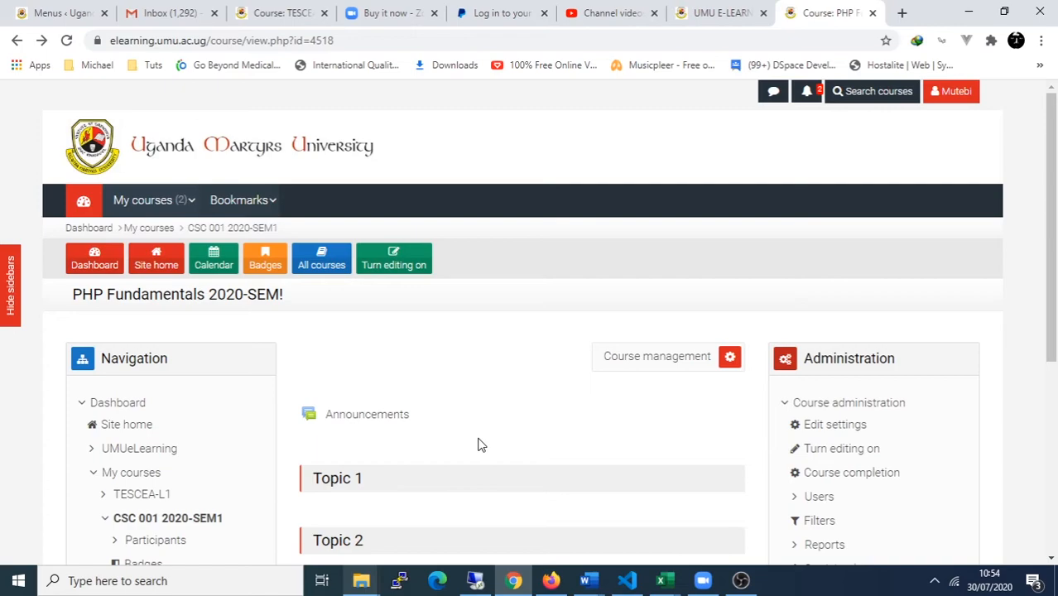
scroll(479, 444, down, 3)
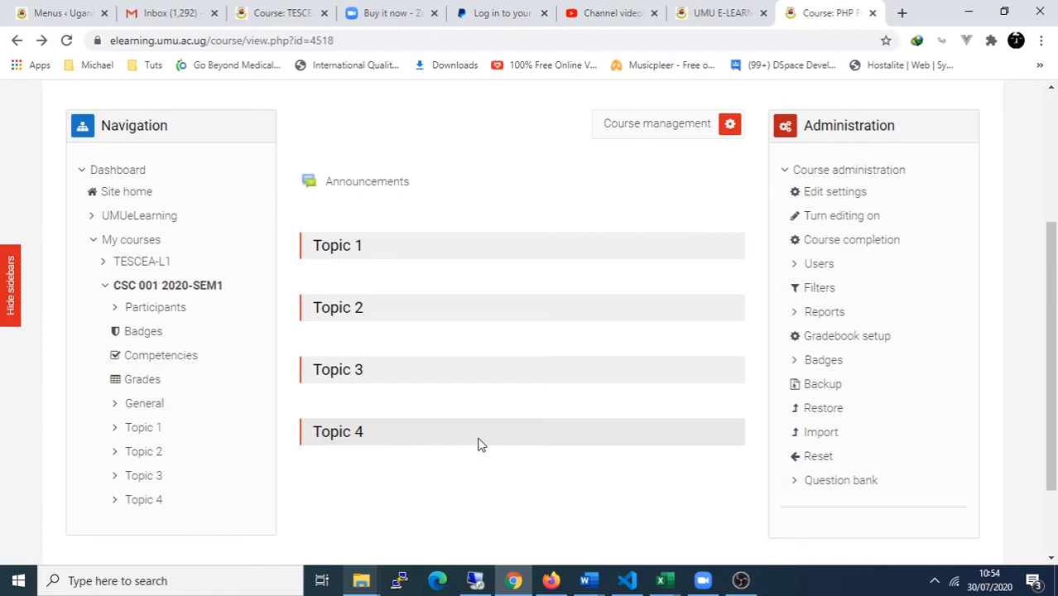
scroll(478, 444, up, 2)
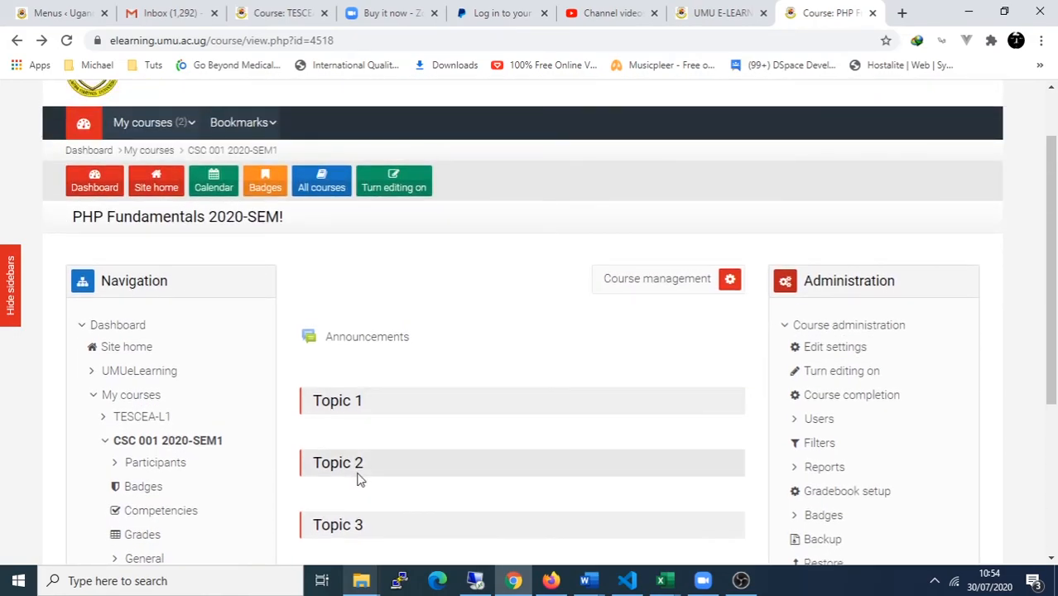
scroll(378, 515, down, 2)
scroll(378, 516, up, 1)
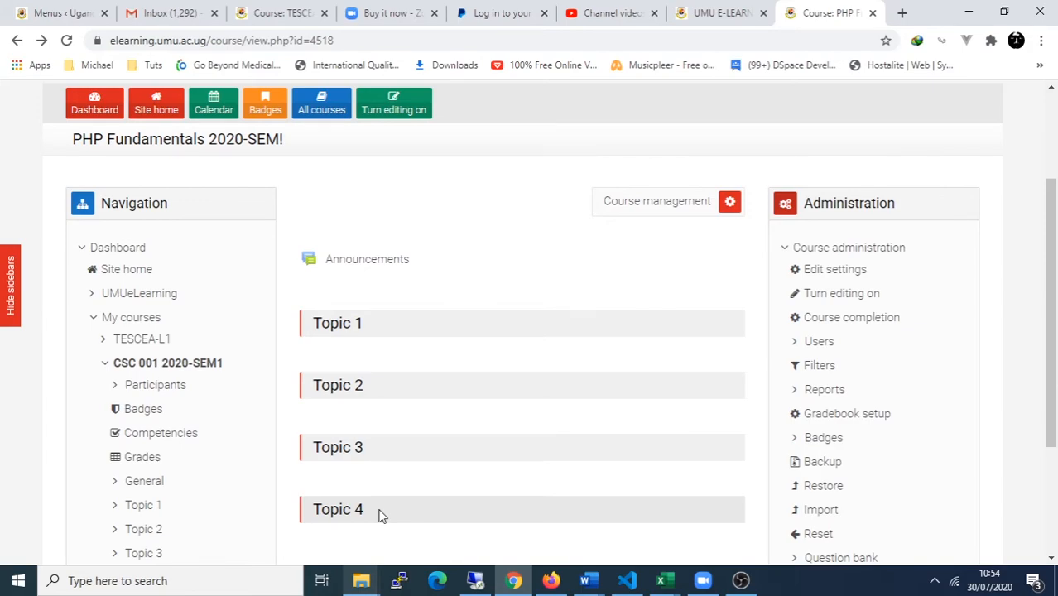
scroll(378, 515, up, 2)
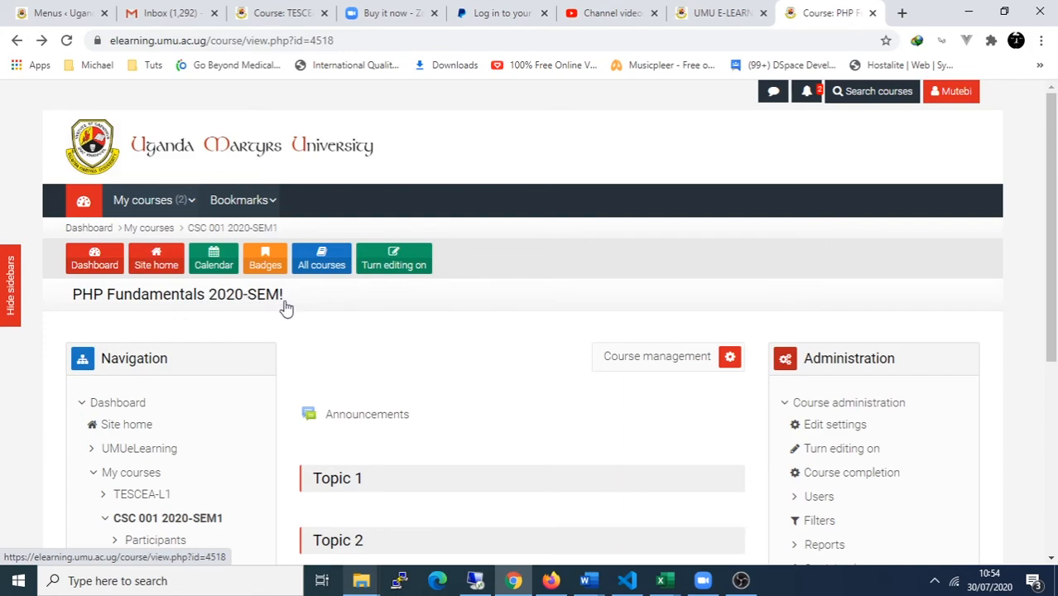
Step: In the course settings, replace the trailing '!' in the full name with '1' to read 'PHP Fundamentals 2020-SEM1'
click(838, 427)
scroll(501, 456, down, 1)
click(664, 433)
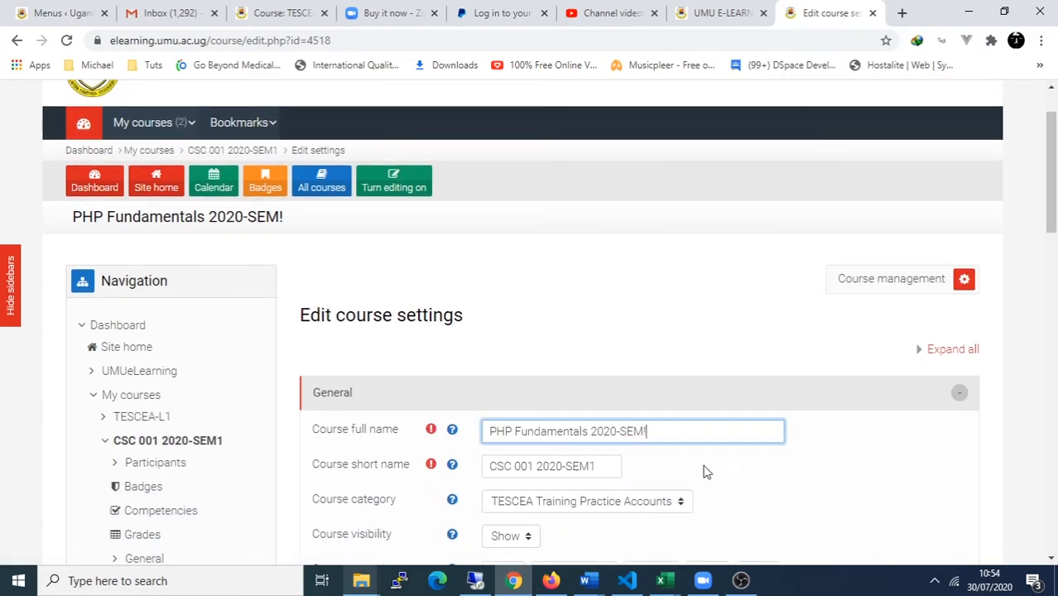
key(BackSpace)
text(1)
scroll(621, 492, down, 3)
scroll(622, 492, down, 13)
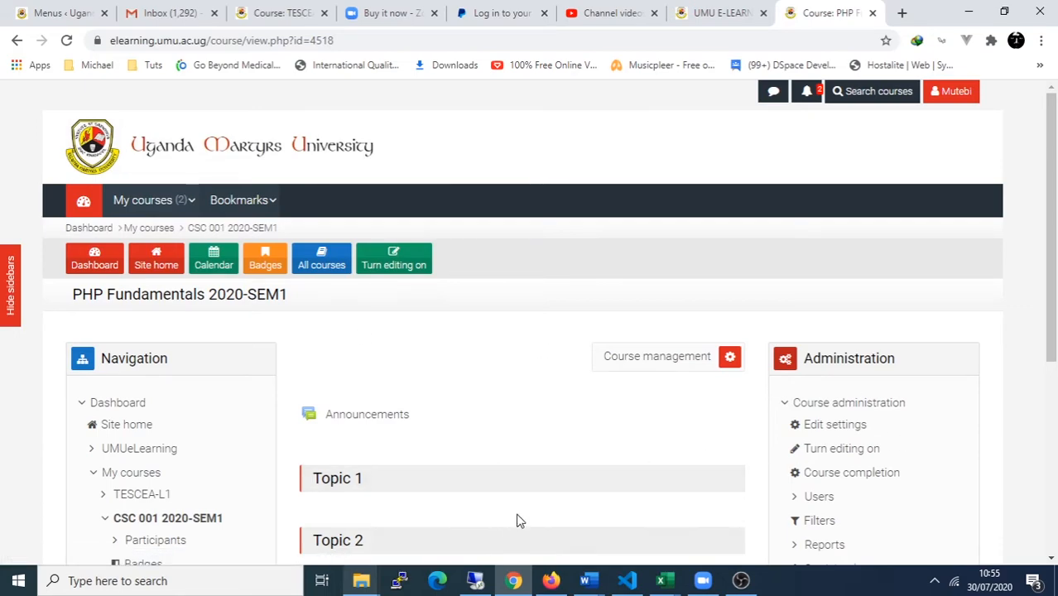
scroll(447, 475, down, 1)
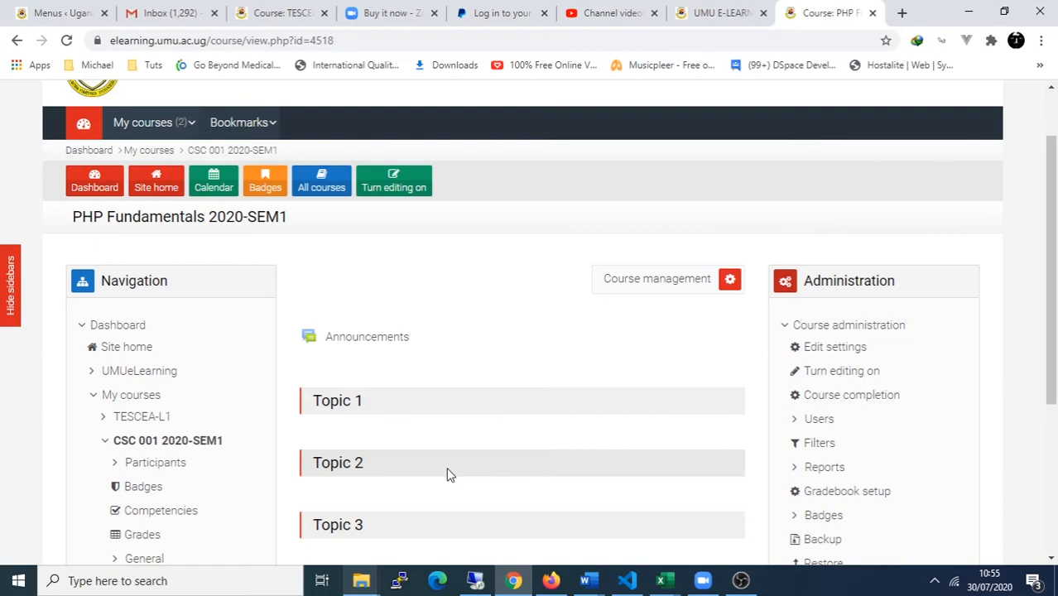
scroll(447, 475, up, 1)
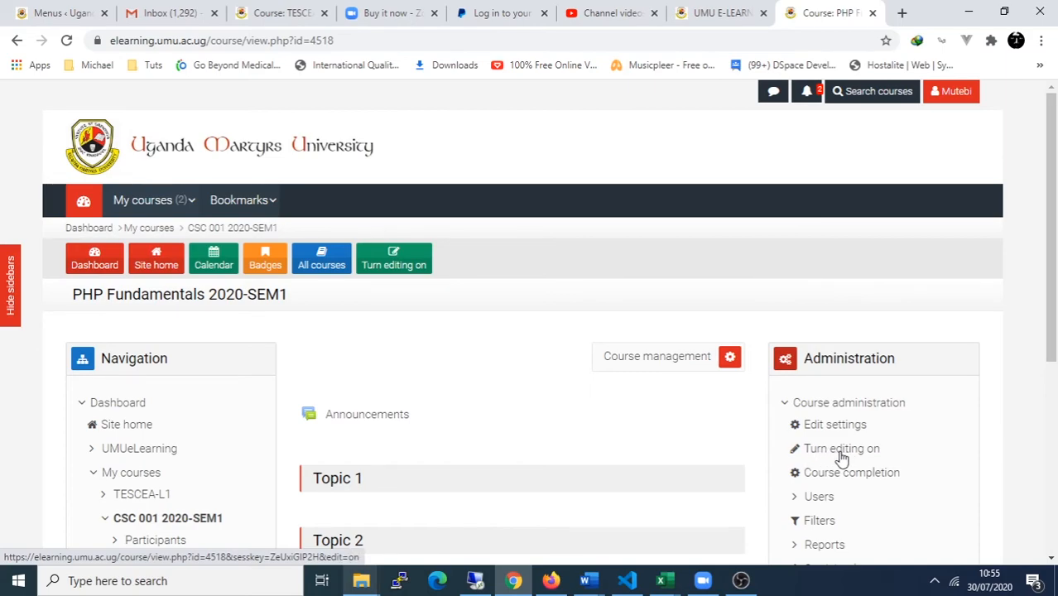
Step: Turn editing on for the PHP Fundamentals 2020-SEM1 course page
click(402, 265)
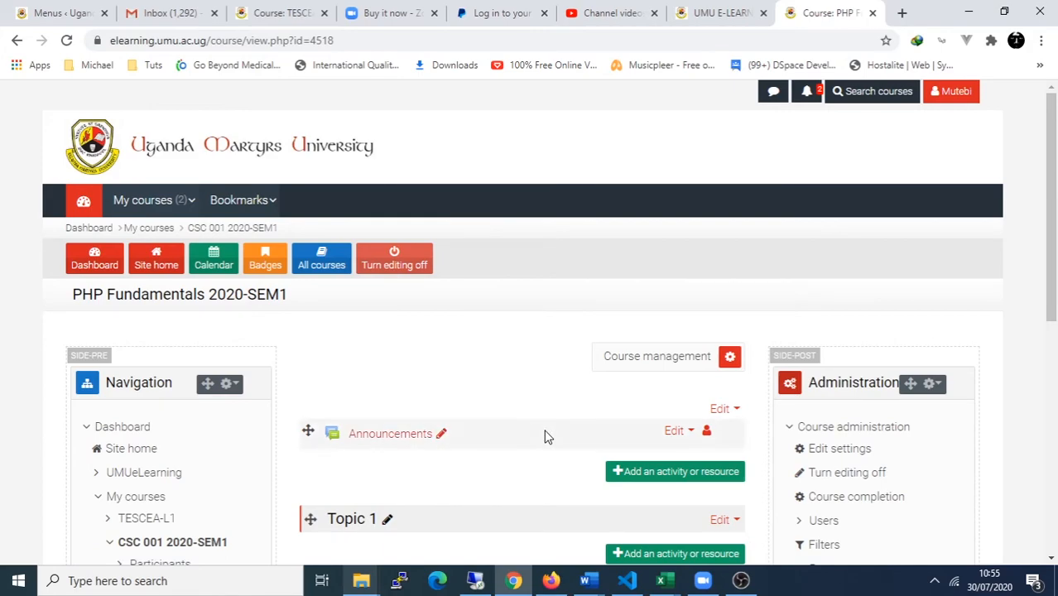
scroll(544, 435, down, 1)
scroll(544, 436, down, 1)
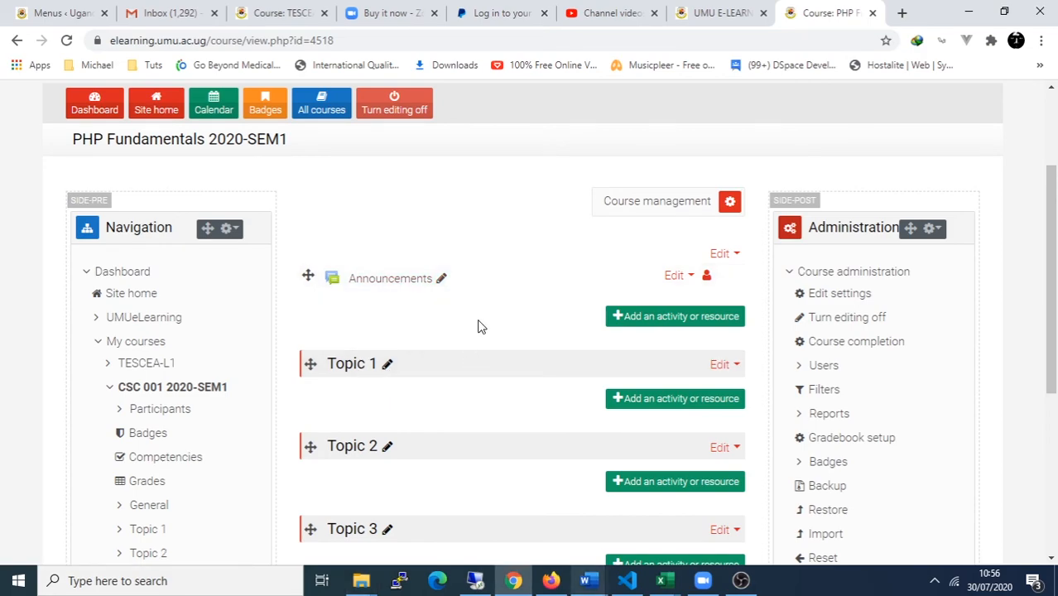
Step: Rename Topic 1 to 'Introducing PHP' and Topic 2 to 'Installation and developement environment'
click(387, 366)
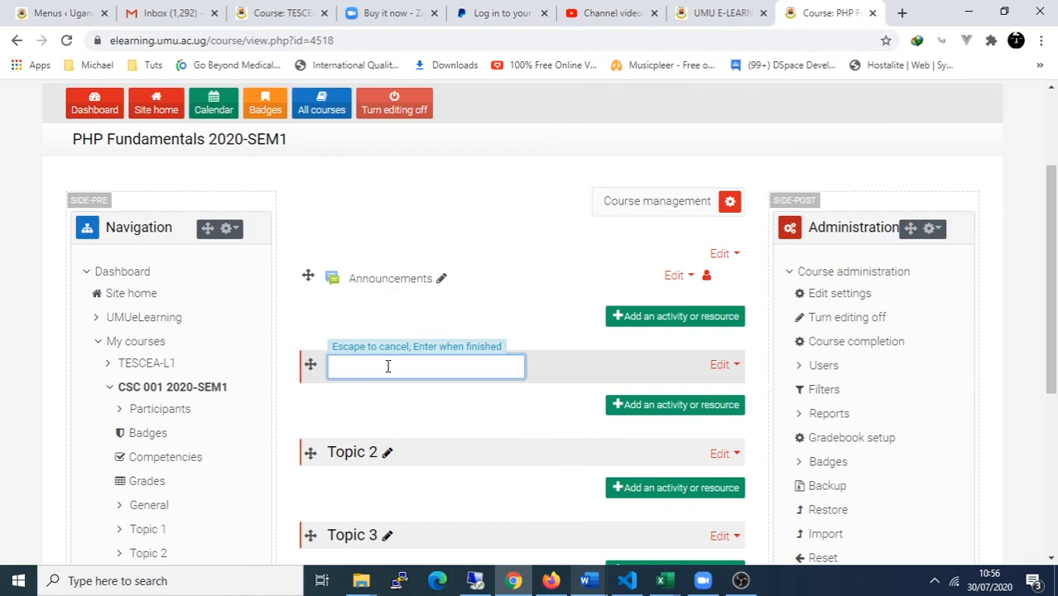
text(Introducing PHP)
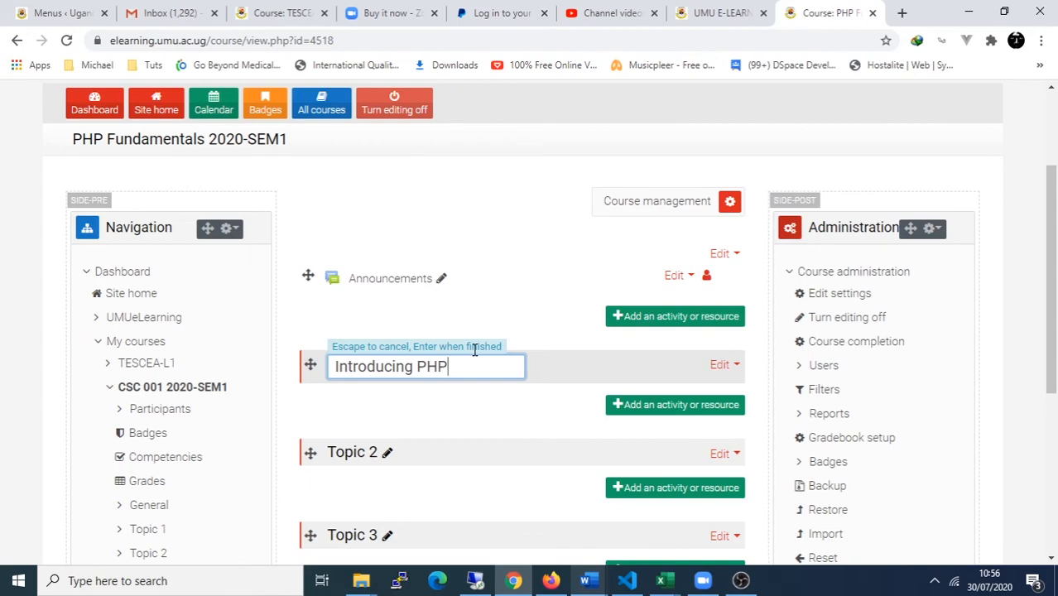
key(Return)
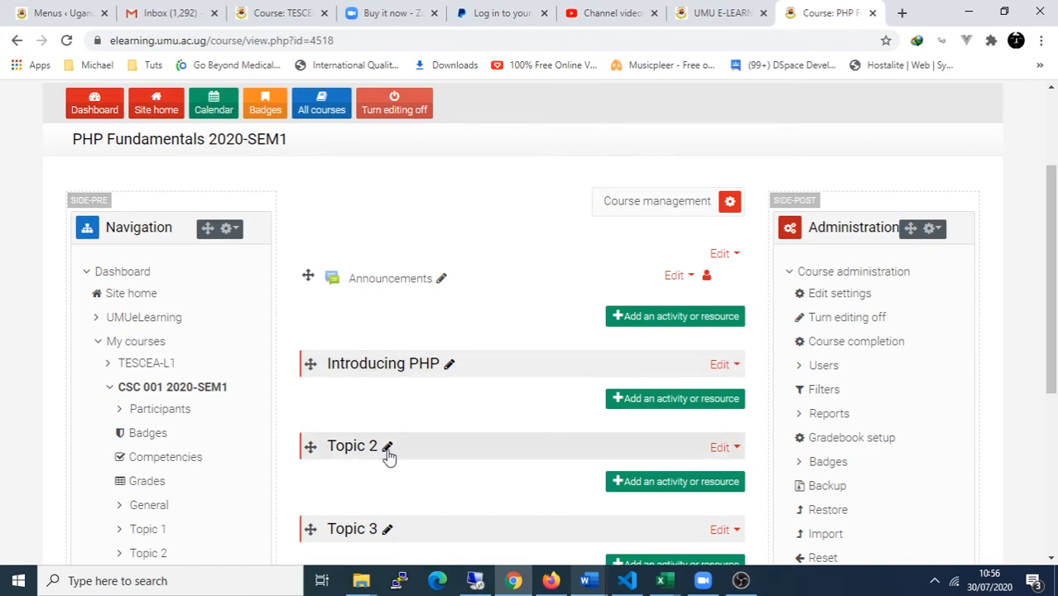
scroll(480, 425, down, 1)
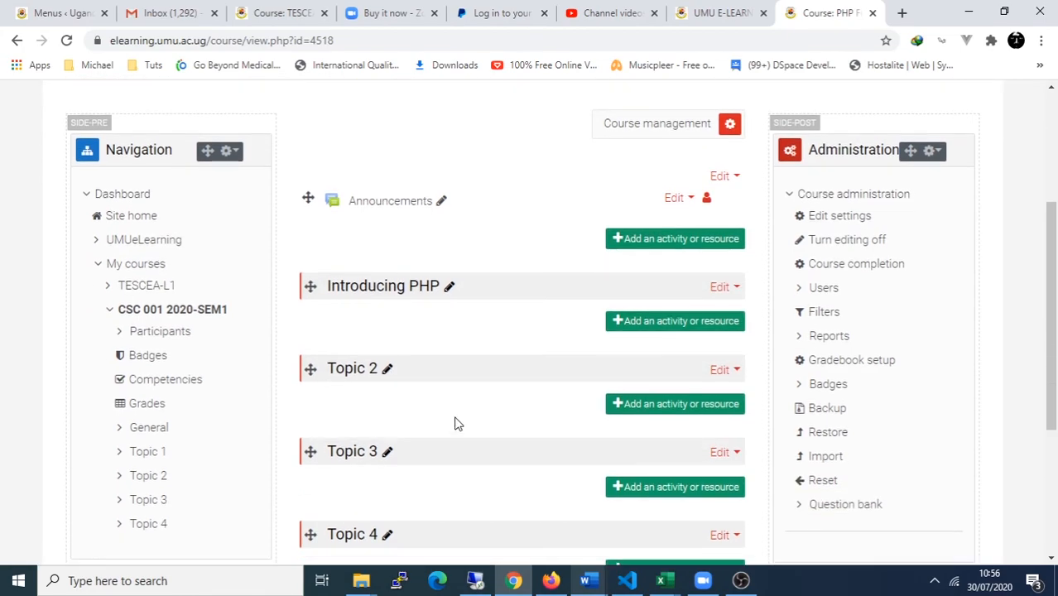
click(386, 368)
text(Installation and devel)
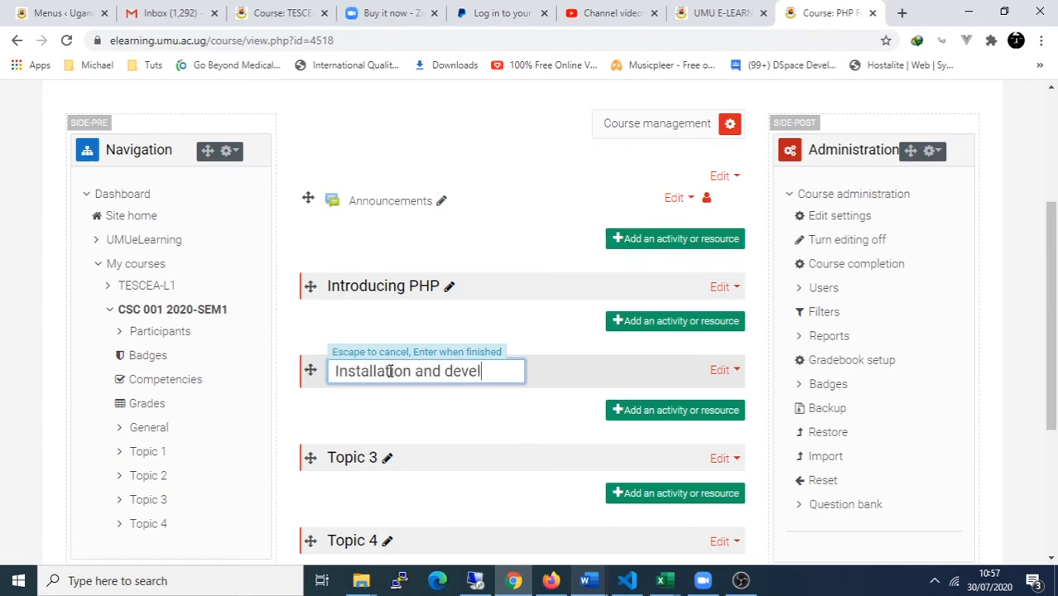
text(opement env)
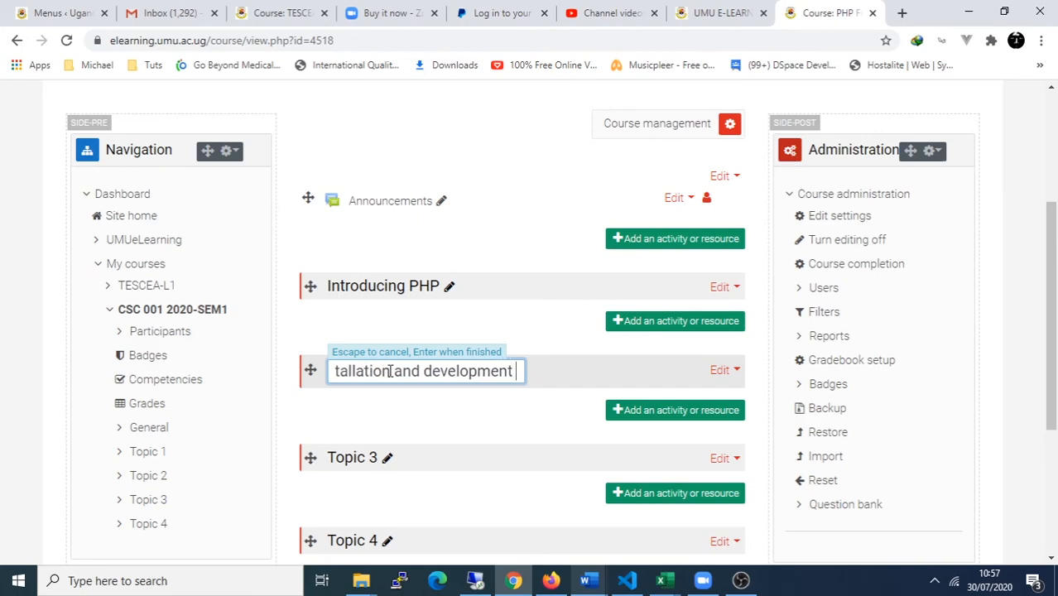
text(ironment)
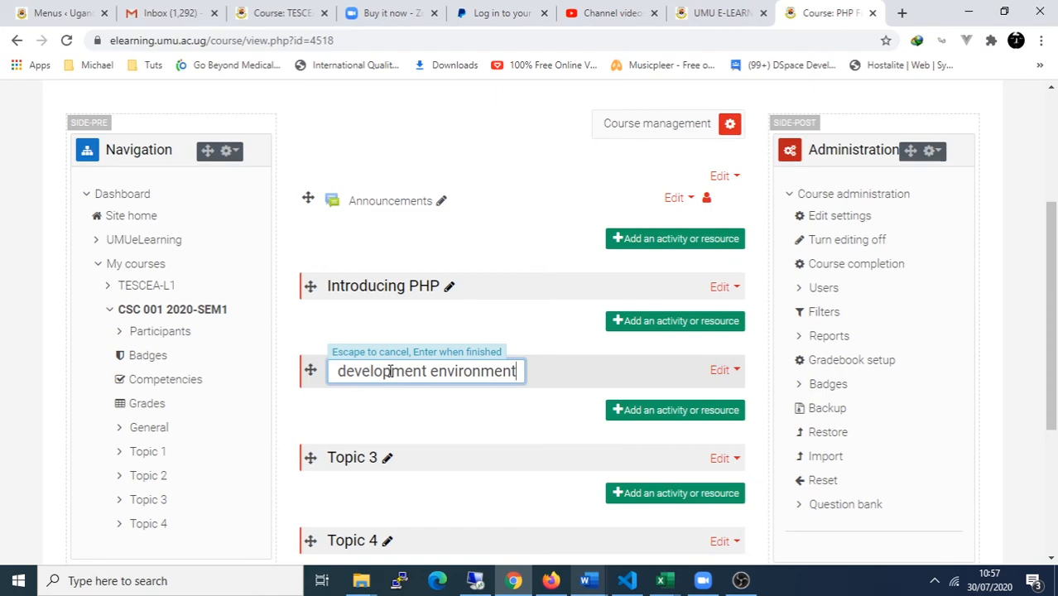
key(Return)
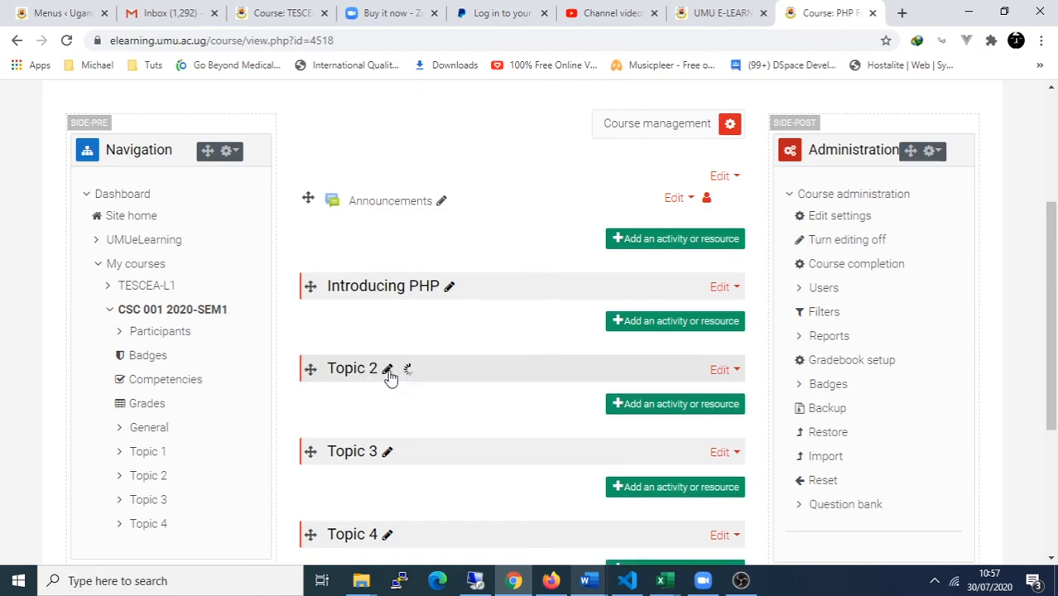
Step: Rename Topic 3 to 'Data Types' and Topic 4 to 'Control Structures'
click(386, 451)
text(Data types)
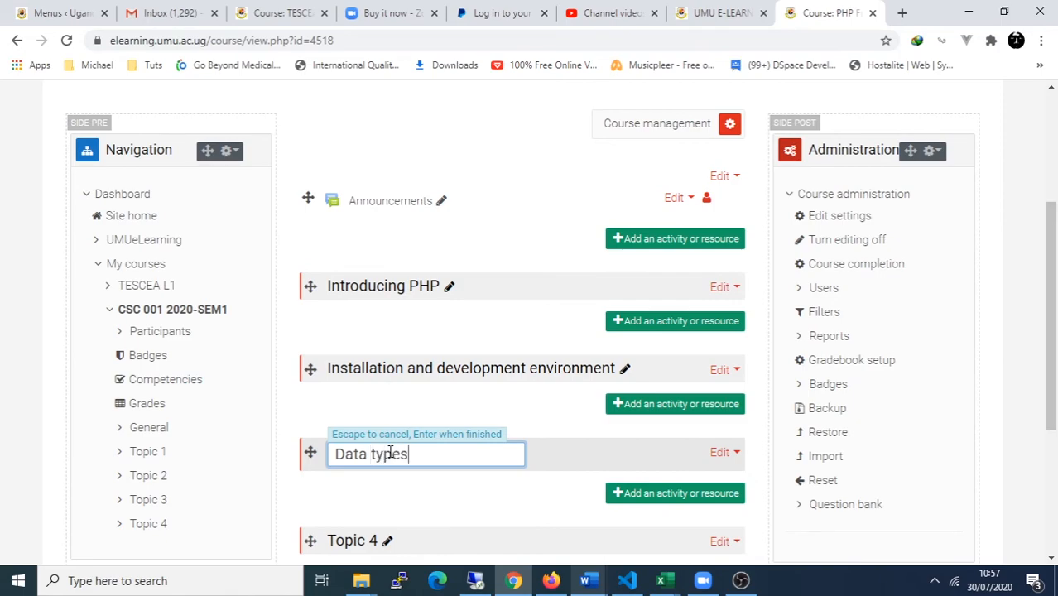
key(Escape)
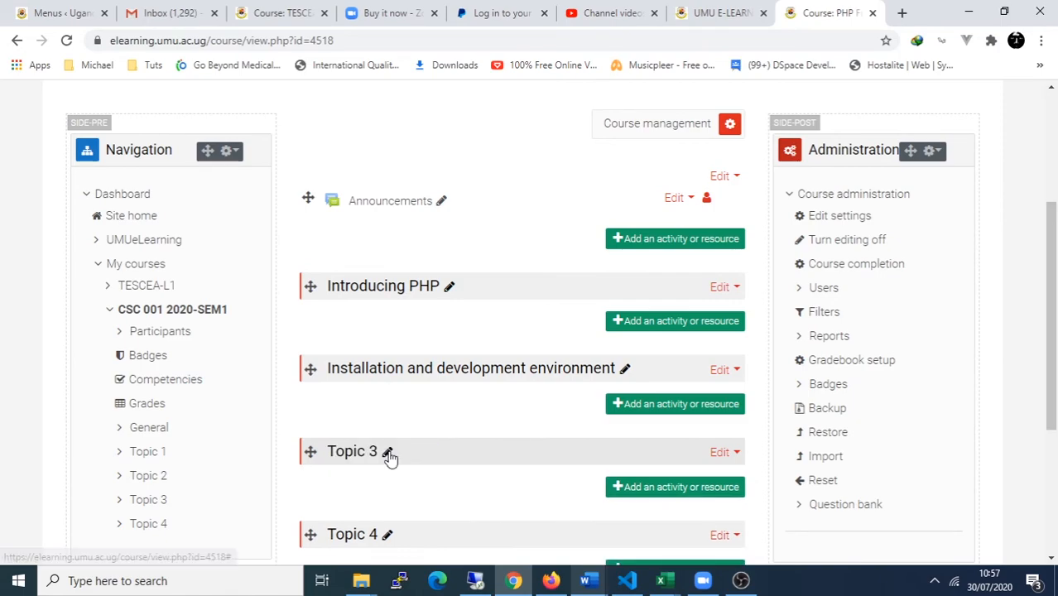
click(386, 451)
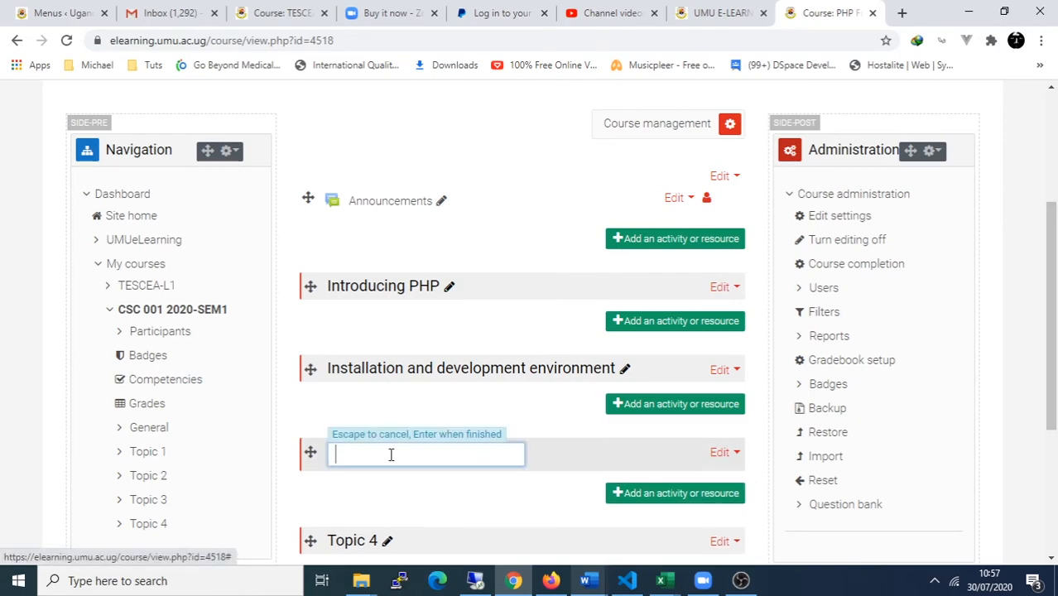
text(Data Types)
key(Return)
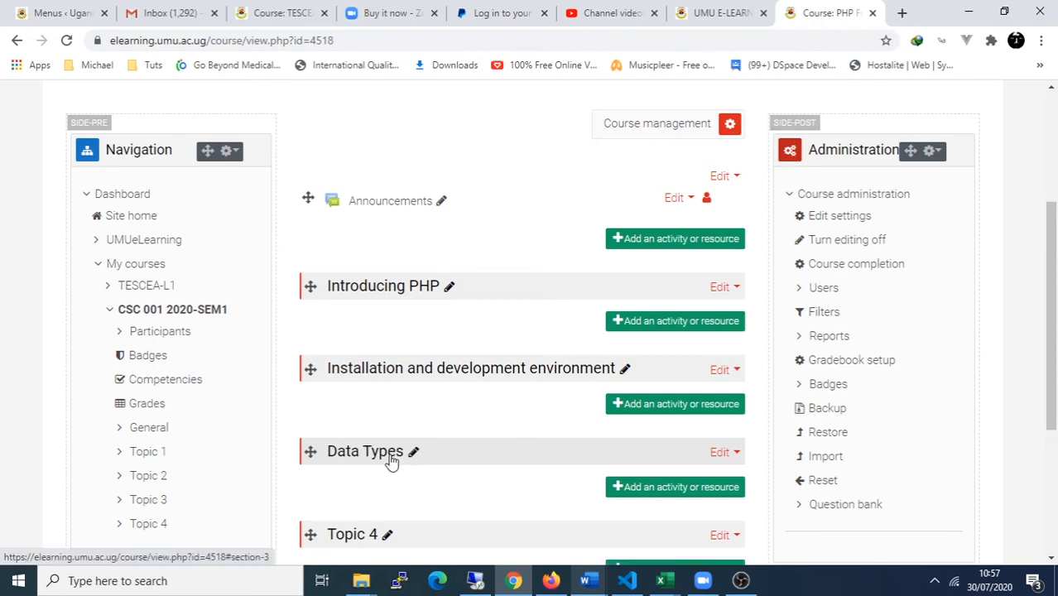
scroll(389, 457, down, 3)
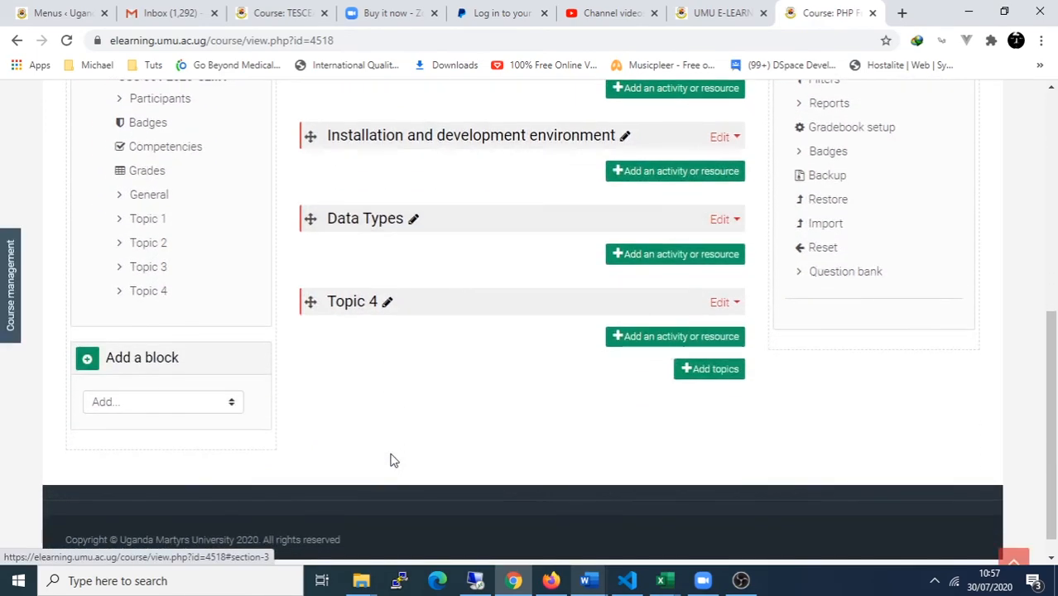
click(386, 302)
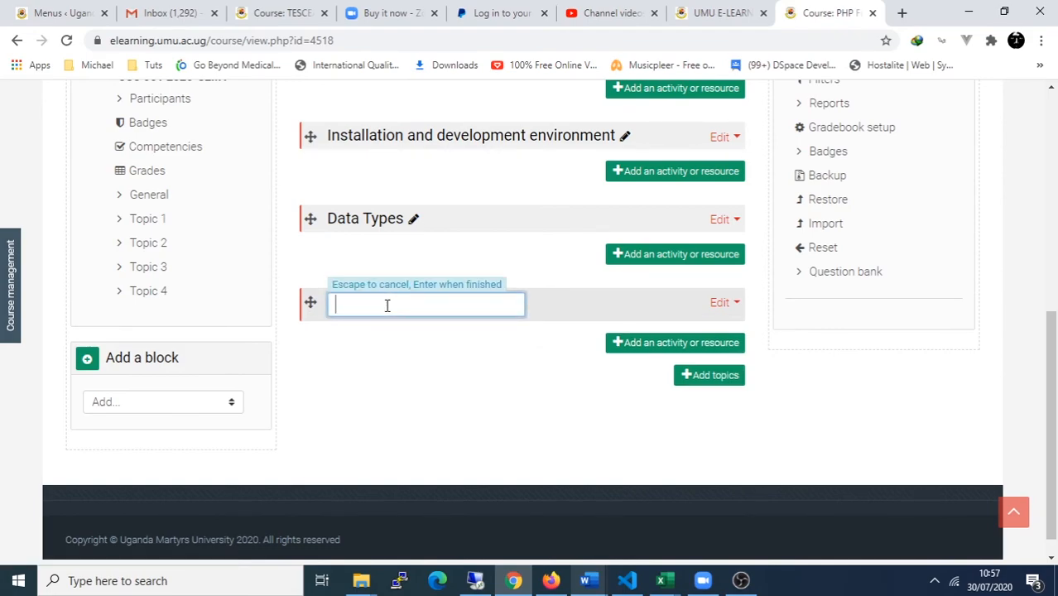
text(Control Struct)
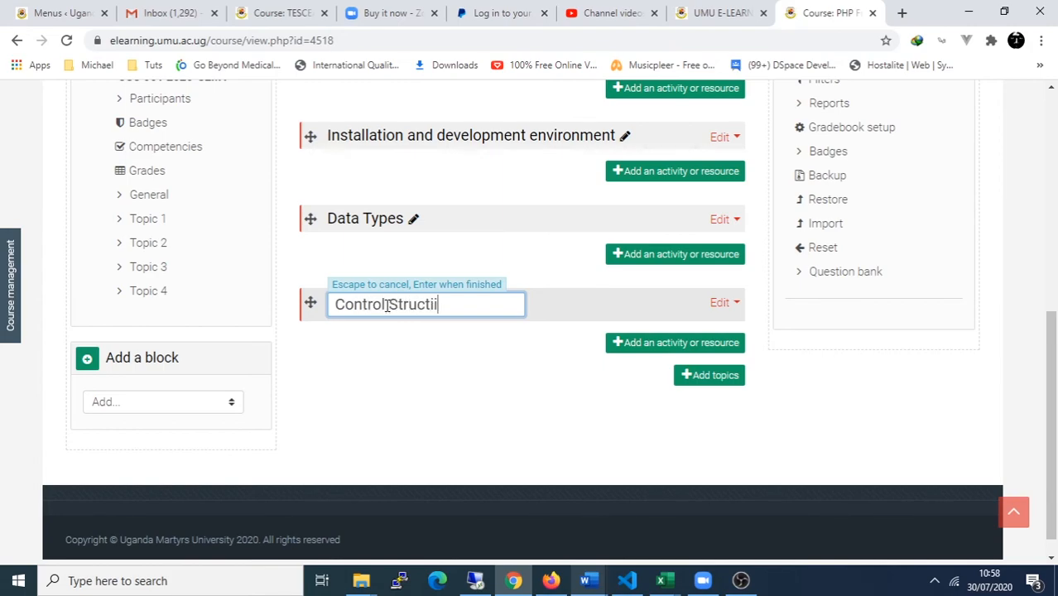
text(ures)
key(Return)
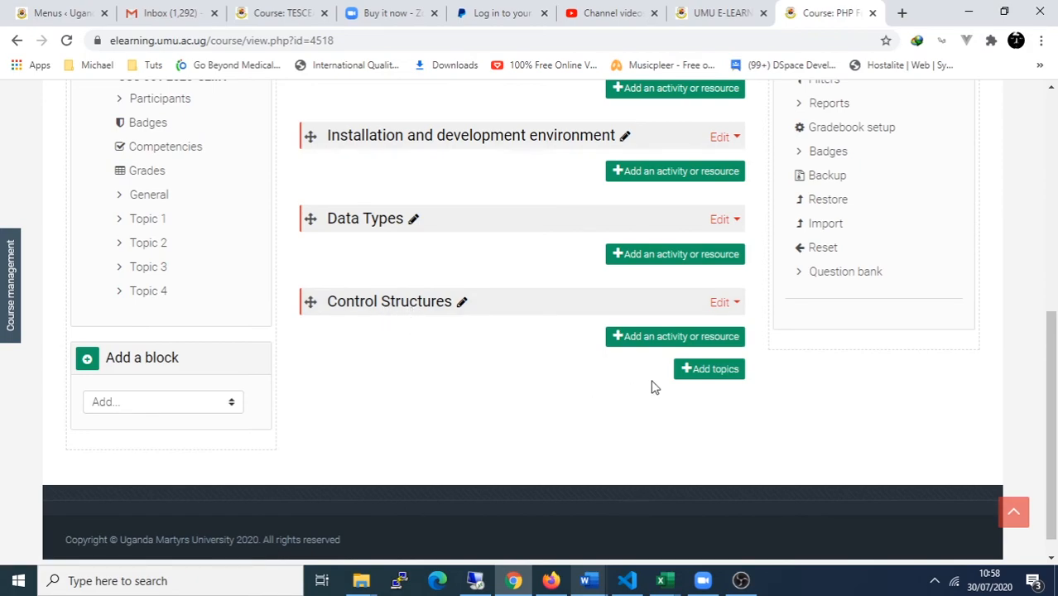
Step: Add one new topic section to the course
scroll(459, 409, up, 3)
scroll(461, 409, down, 2)
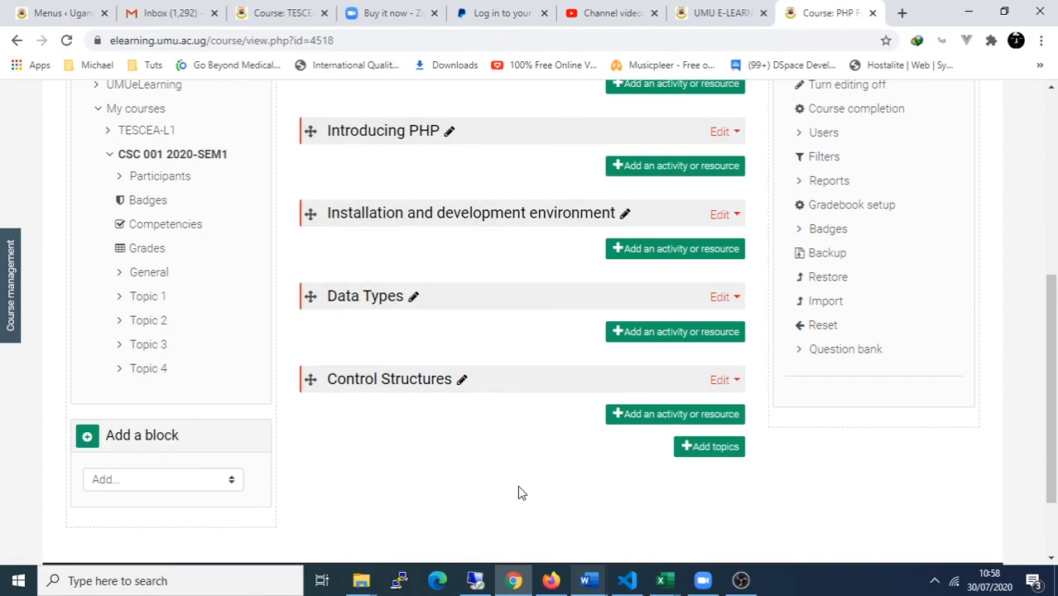
click(712, 447)
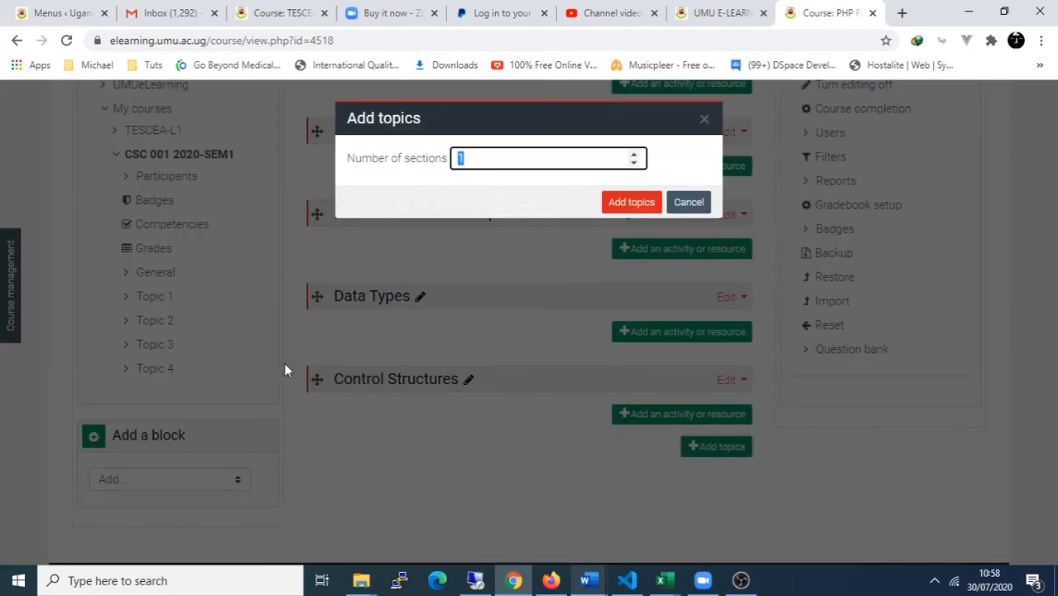
click(630, 203)
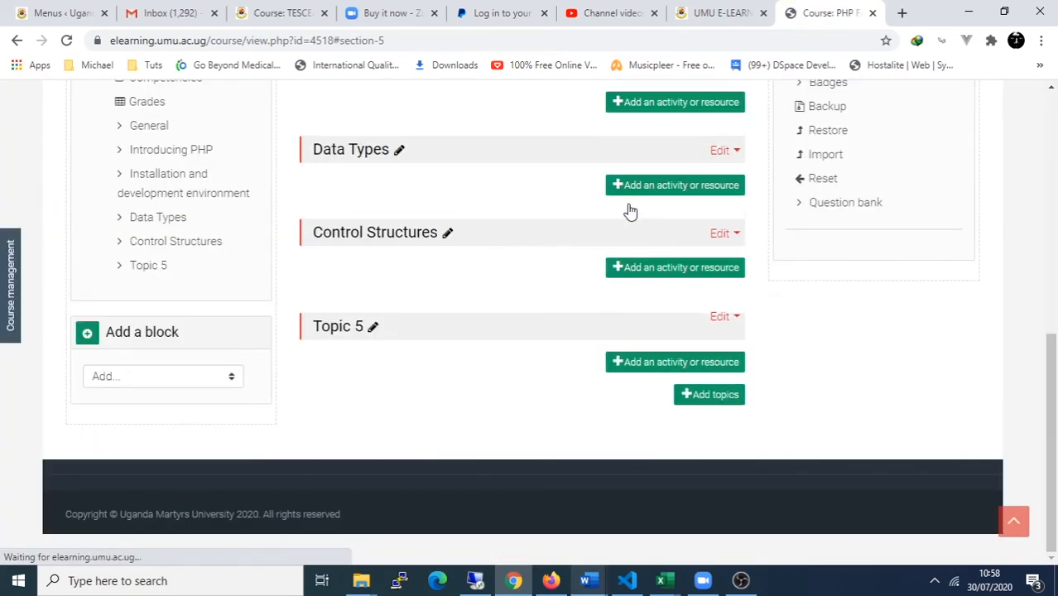
Step: Rename the new Topic 5 section to 'Functions'
click(386, 328)
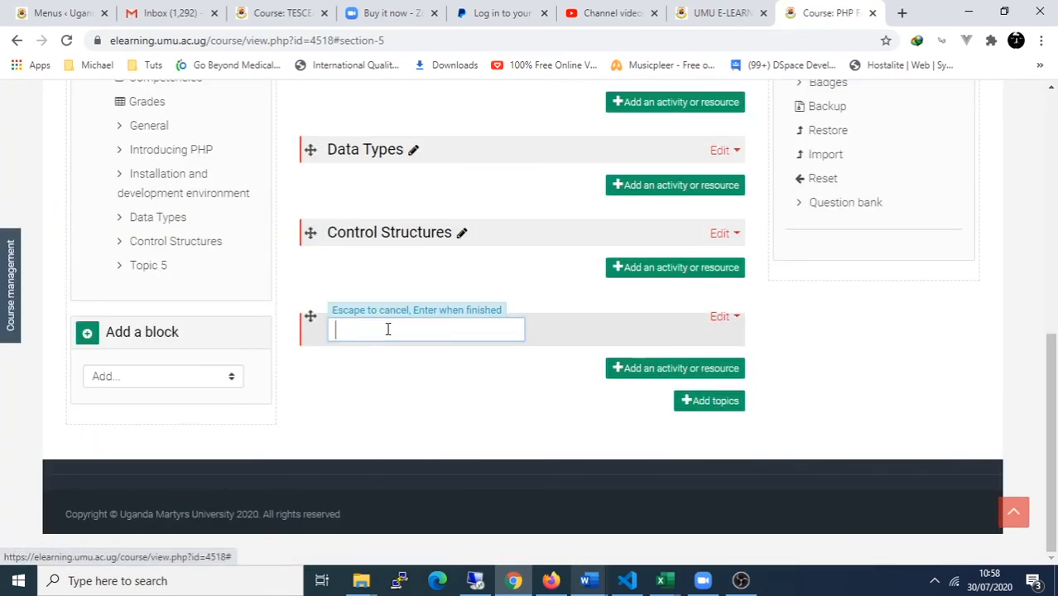
text(Functions)
key(Return)
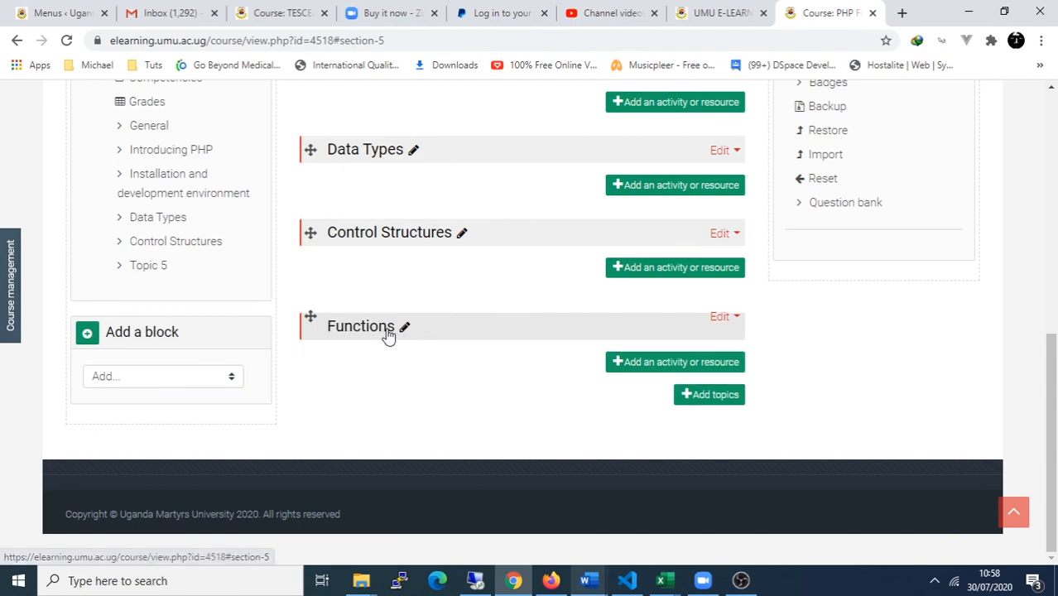
scroll(382, 248, up, 3)
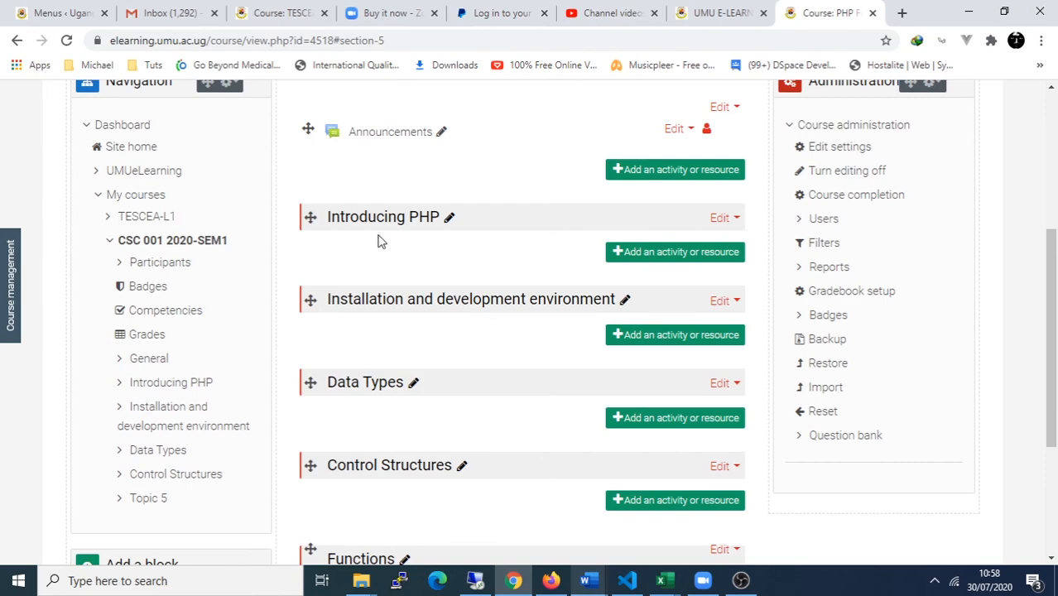
scroll(379, 241, down, 1)
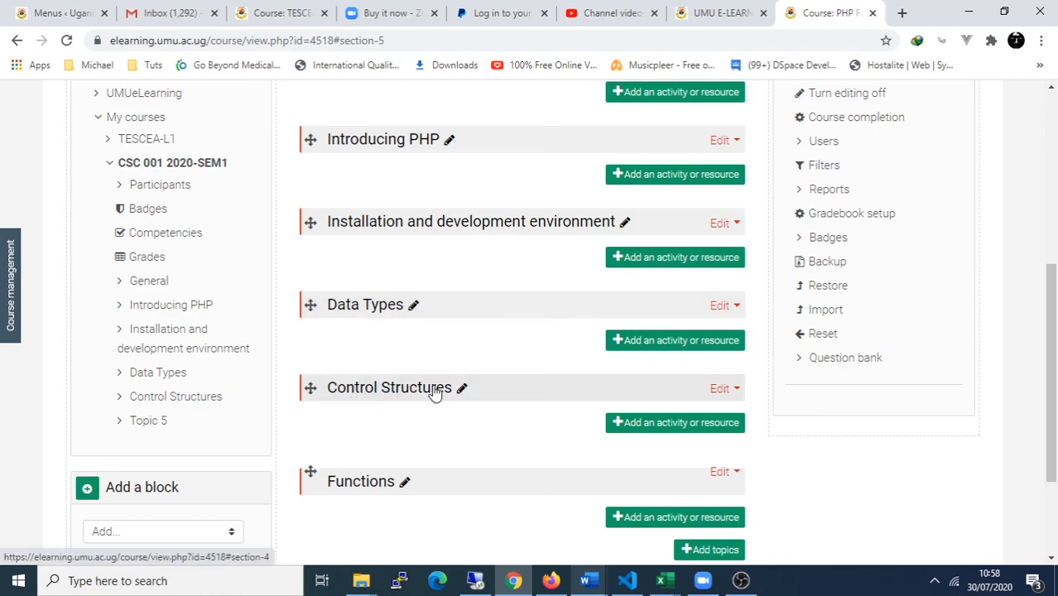
scroll(584, 488, down, 2)
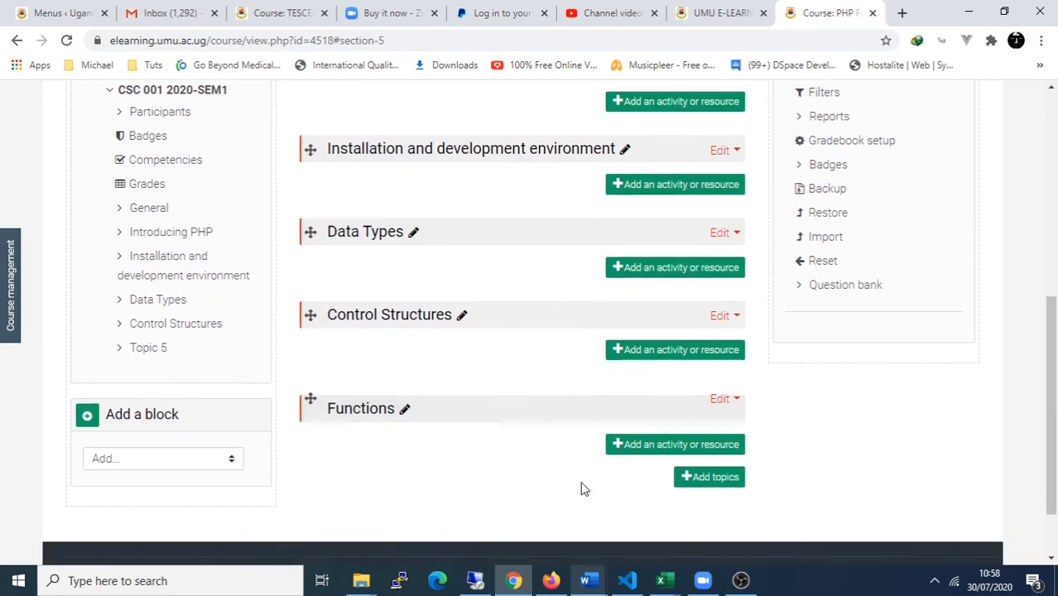
scroll(582, 488, up, 6)
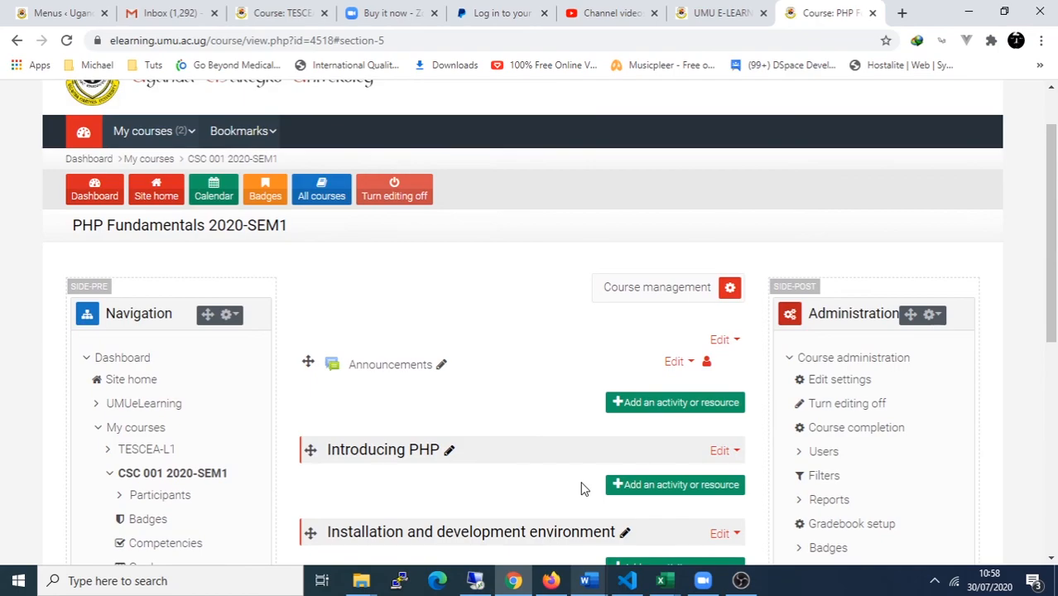
scroll(582, 488, down, 1)
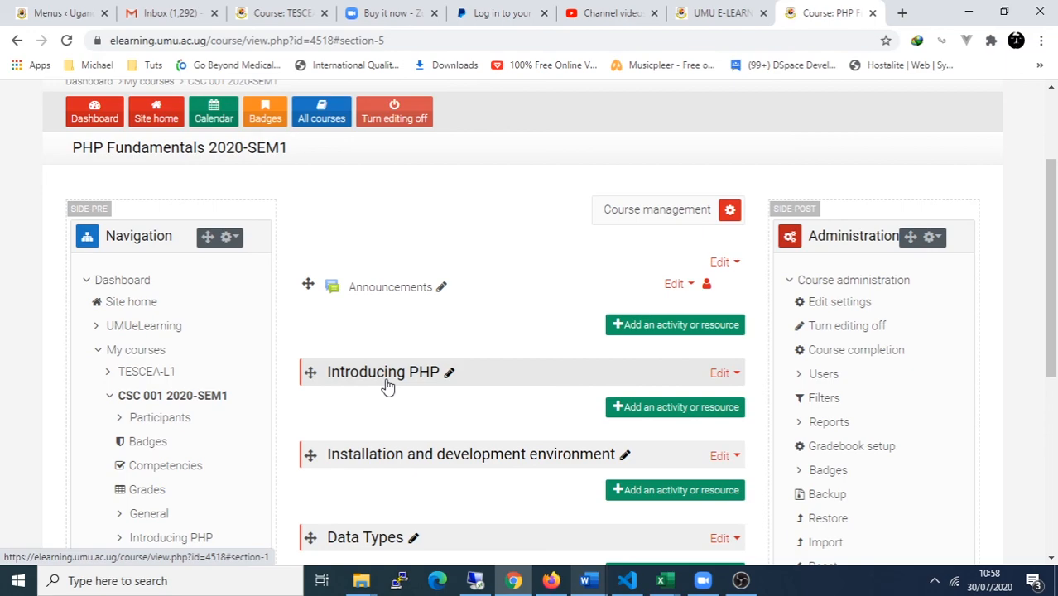
click(658, 416)
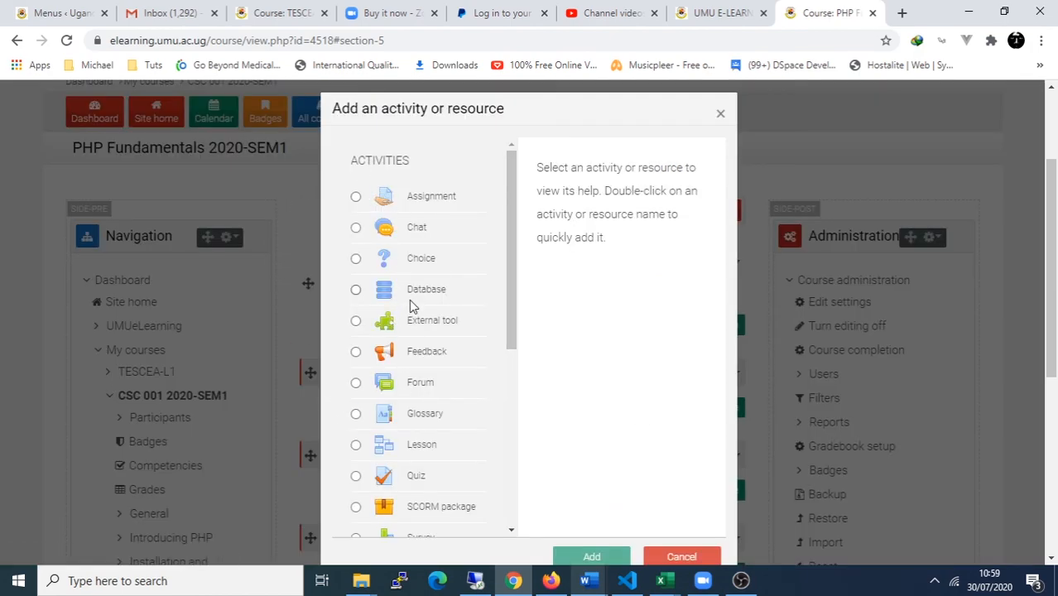
mouse_move(511, 245)
mouse_down()
mouse_move(514, 447)
mouse_move(515, 238)
mouse_up()
mouse_move(742, 581)
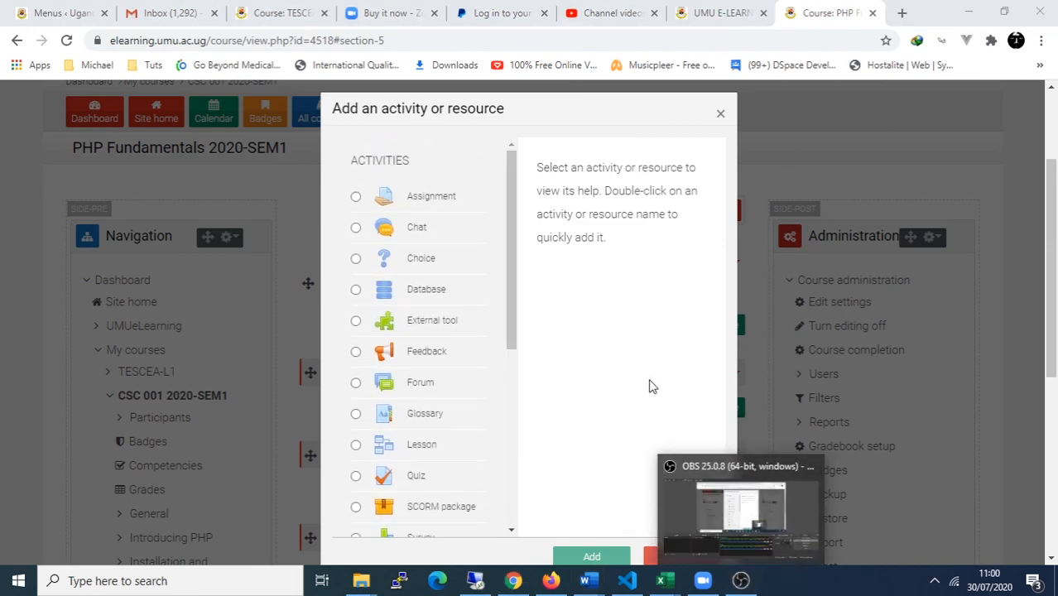
click(700, 554)
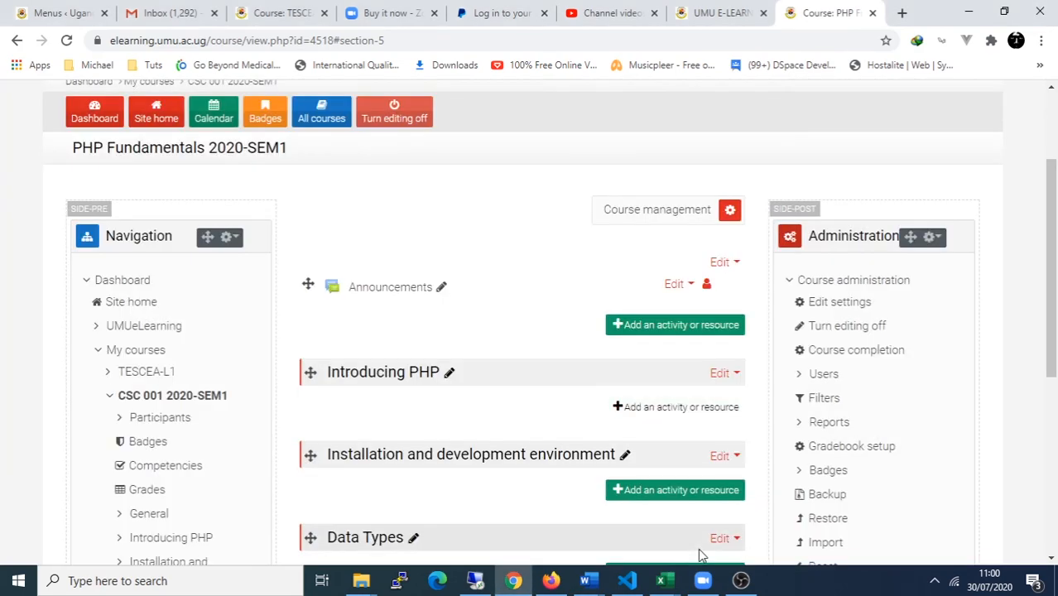